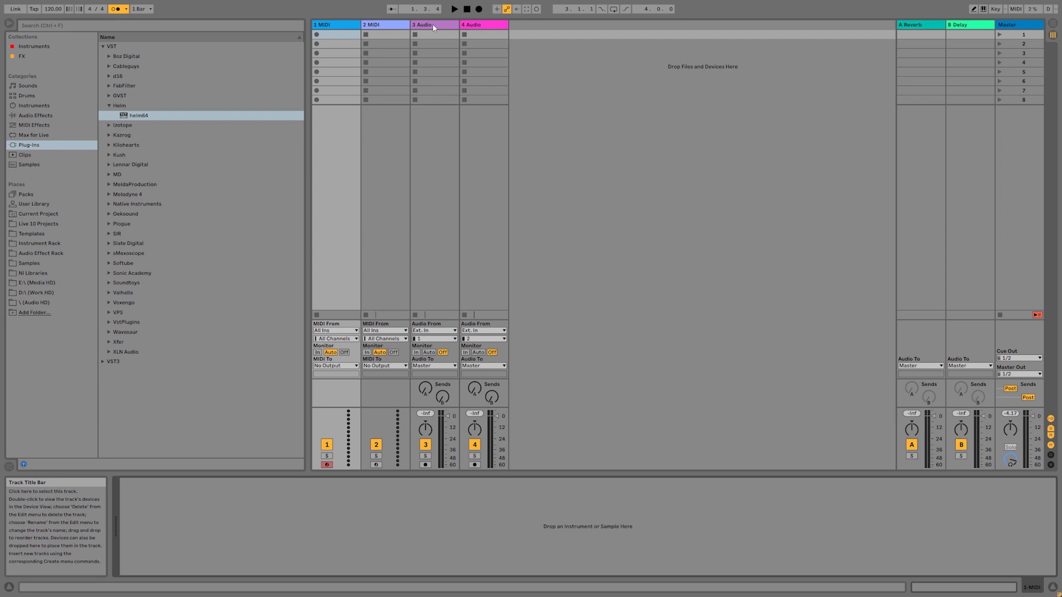
- Delete both audio tracks, then list Live's built-in Instruments and select Drum Rack
left_click(434, 25)
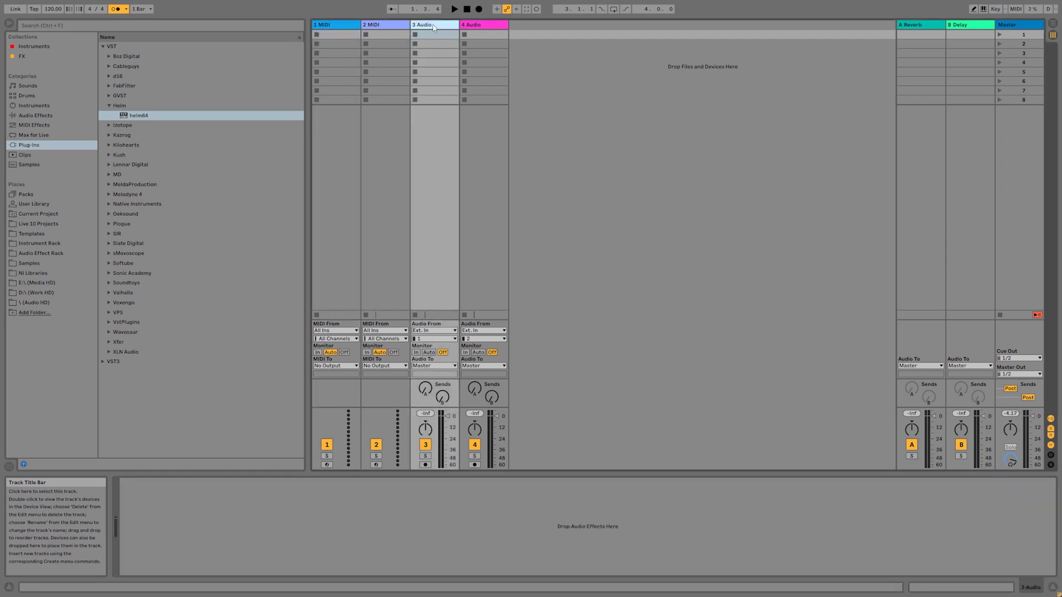
key("Delete")
key("Delete")
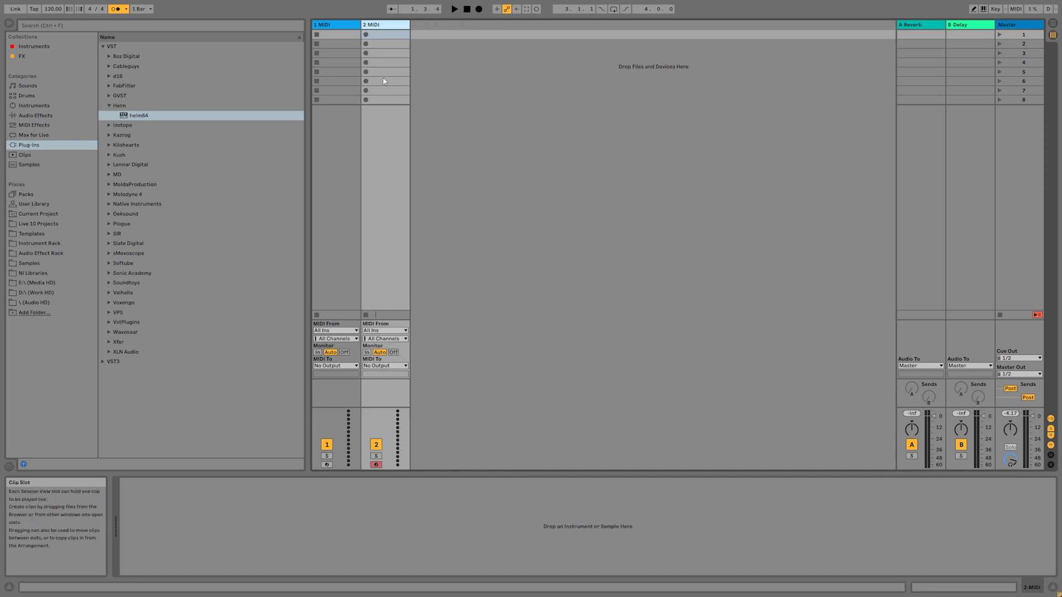
left_click(348, 26)
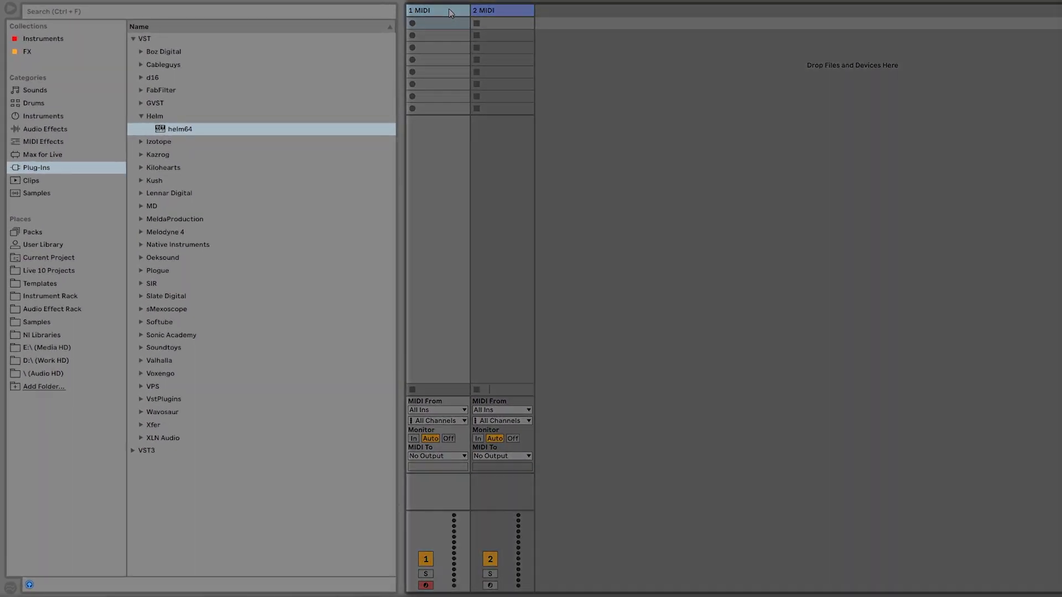
left_click(42, 116)
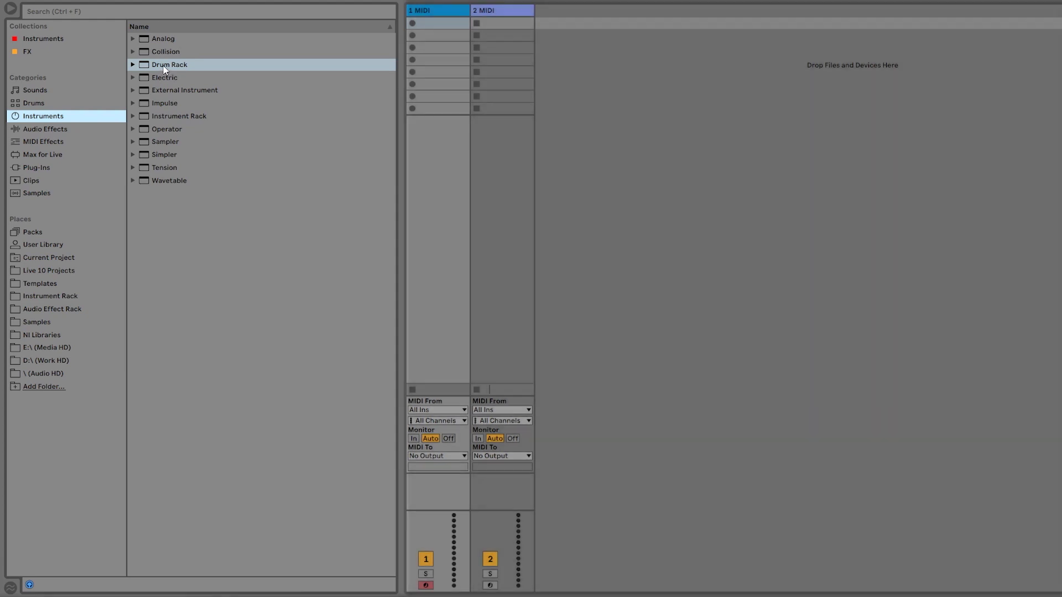
left_click(151, 66)
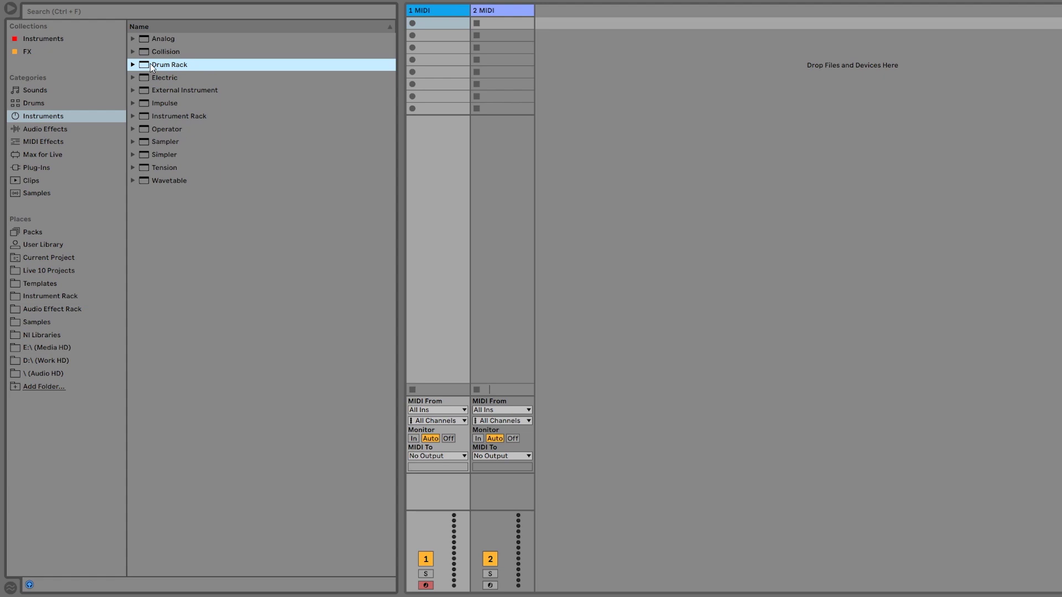
- Load an empty Drum Rack onto track 1 MIDI, undoing two misplaced drag attempts
left_click_drag(150, 63, 428, 92)
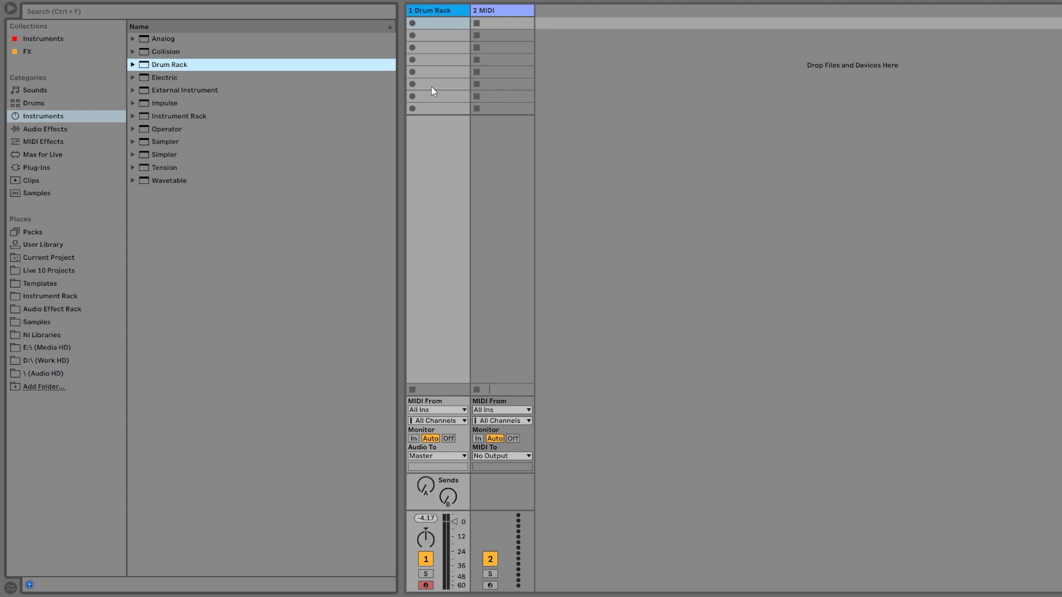
key("ctrl+z")
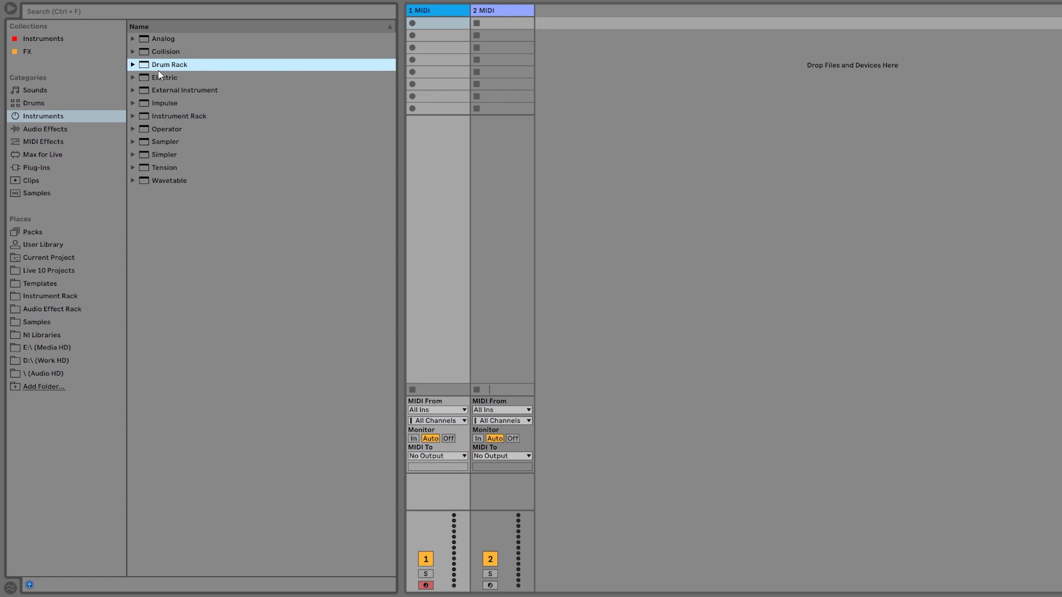
left_click_drag(150, 64, 621, 95)
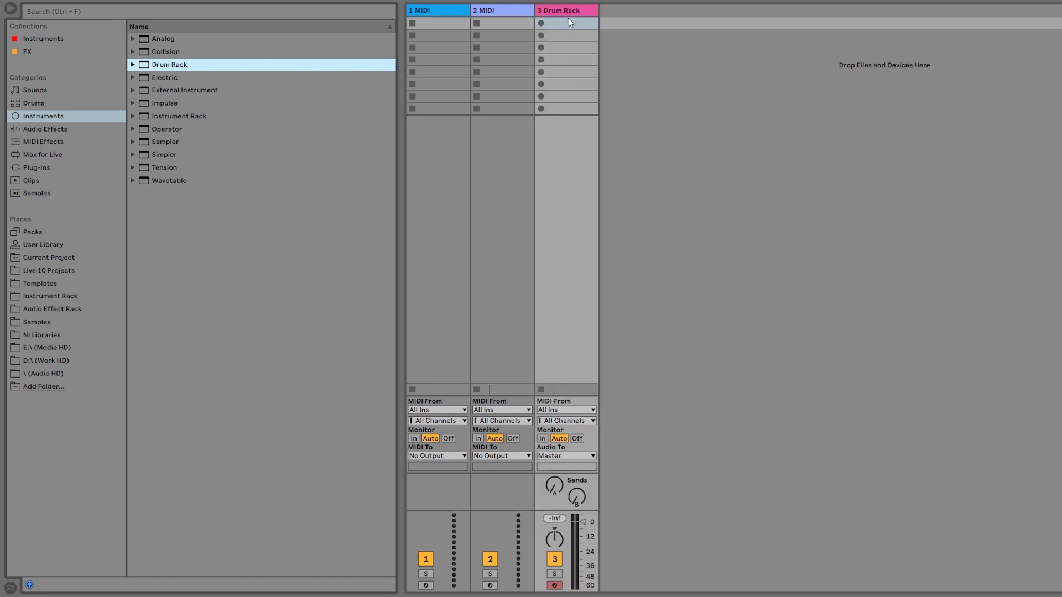
key("ctrl+z")
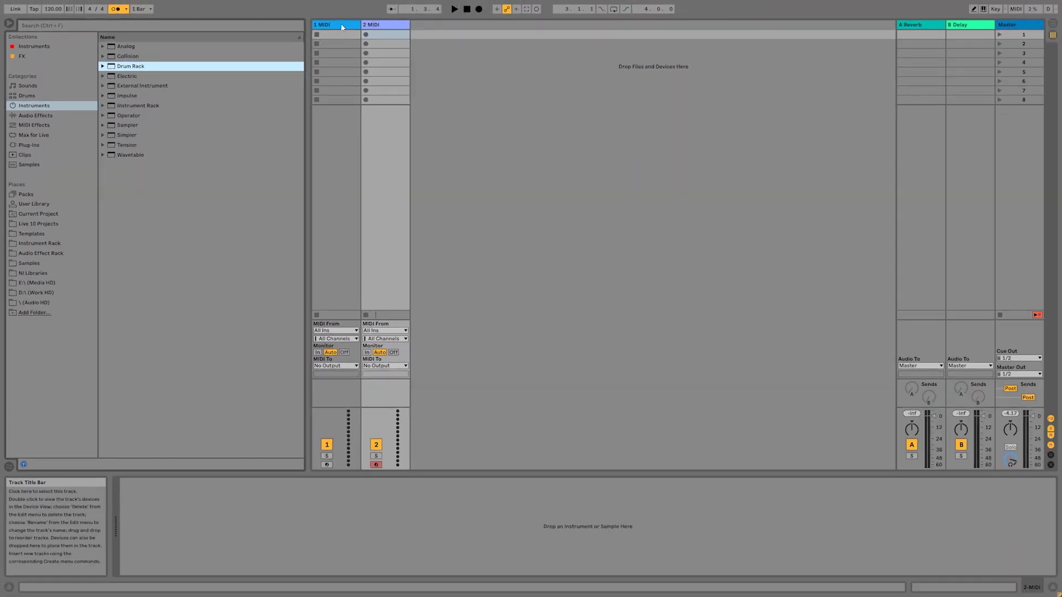
left_click(340, 28)
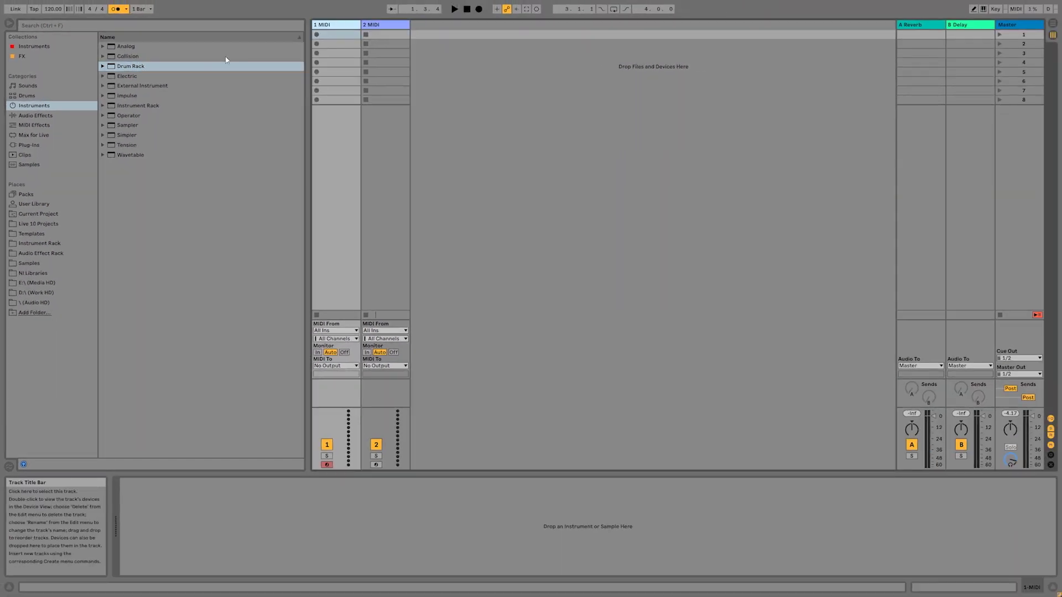
double_click(133, 67)
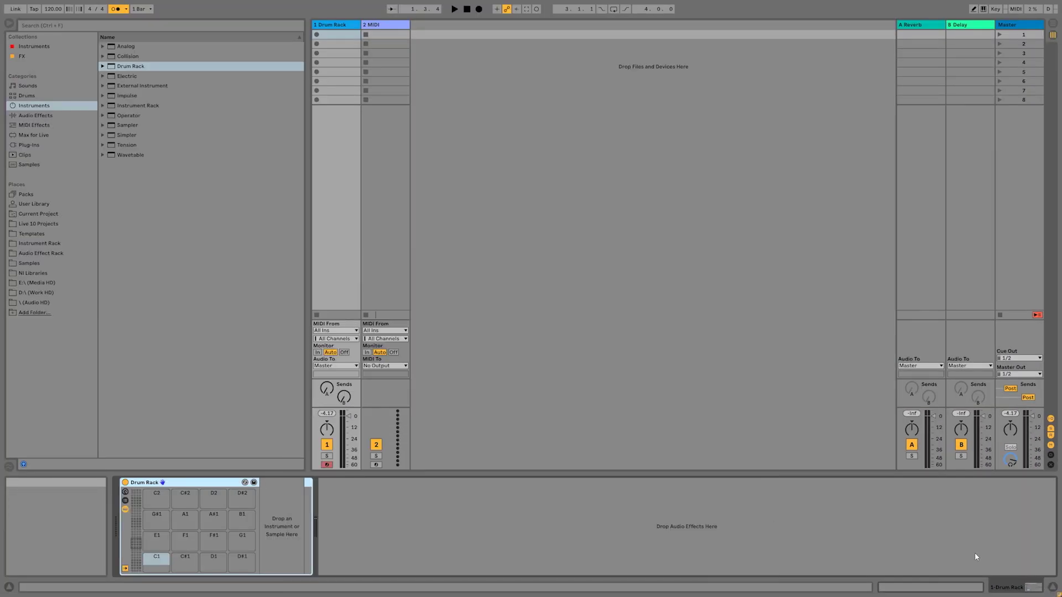
key("shift+Tab")
key("shift+Tab")
key("shift+Tab")
key("shift+Tab")
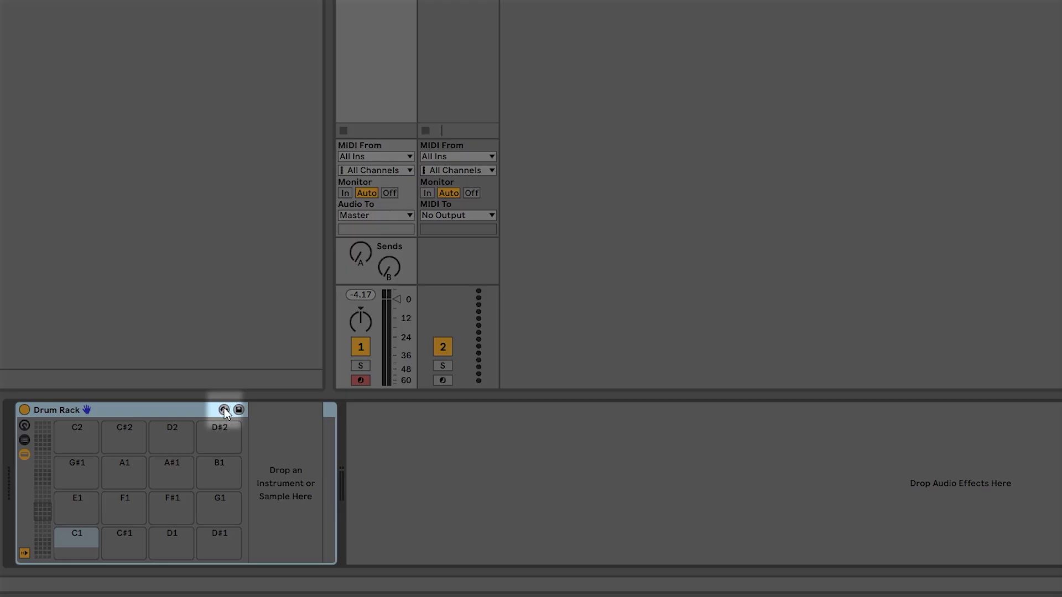
- Hot-swap the Drum Rack for 606 Core Kit.adg from Packs > Core Library > Drums
left_click(224, 410)
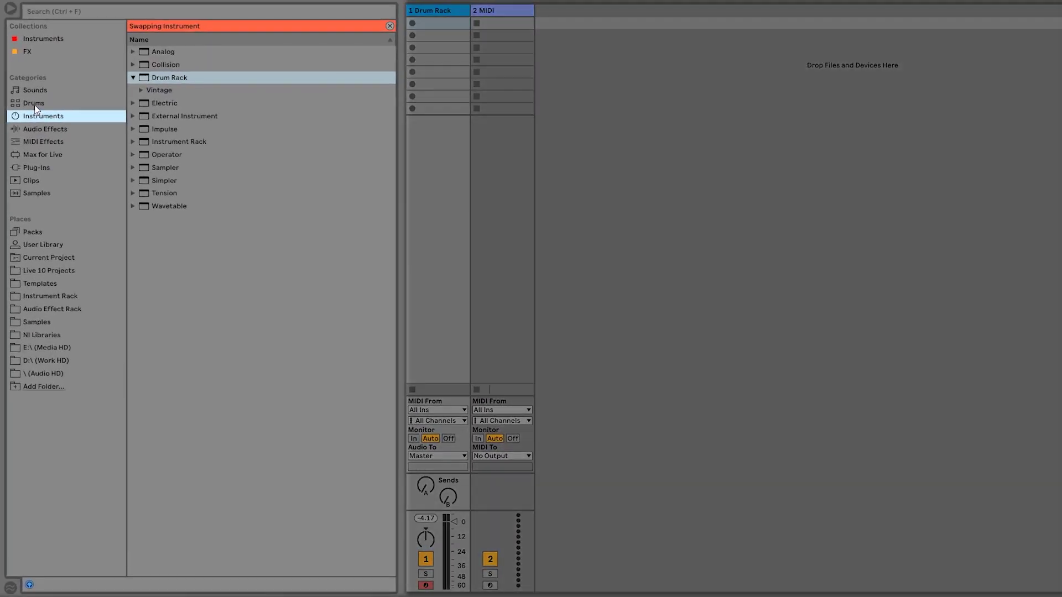
left_click(27, 95)
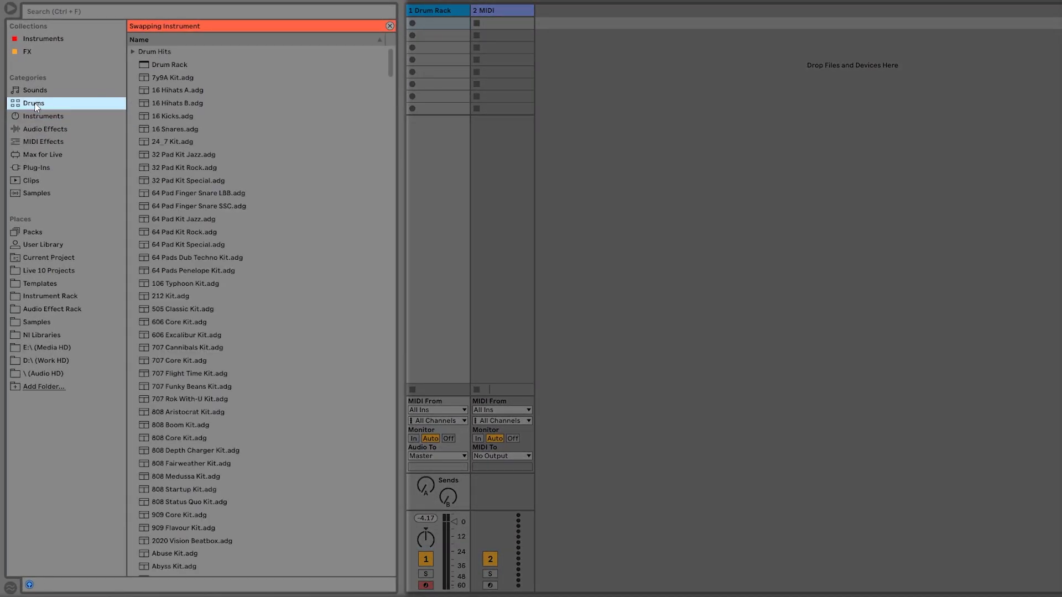
left_click(30, 233)
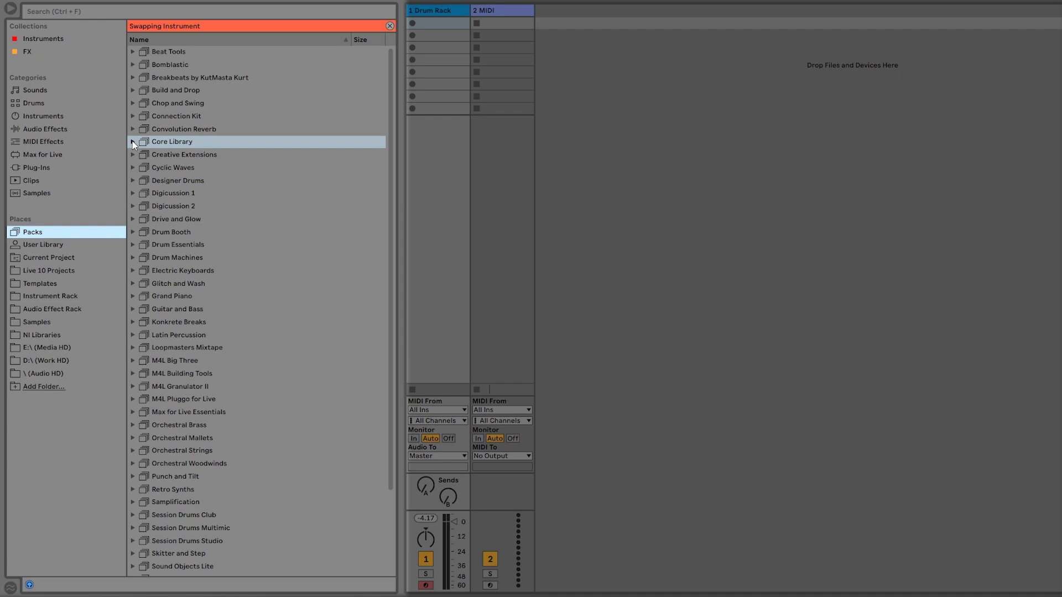
left_click(133, 142)
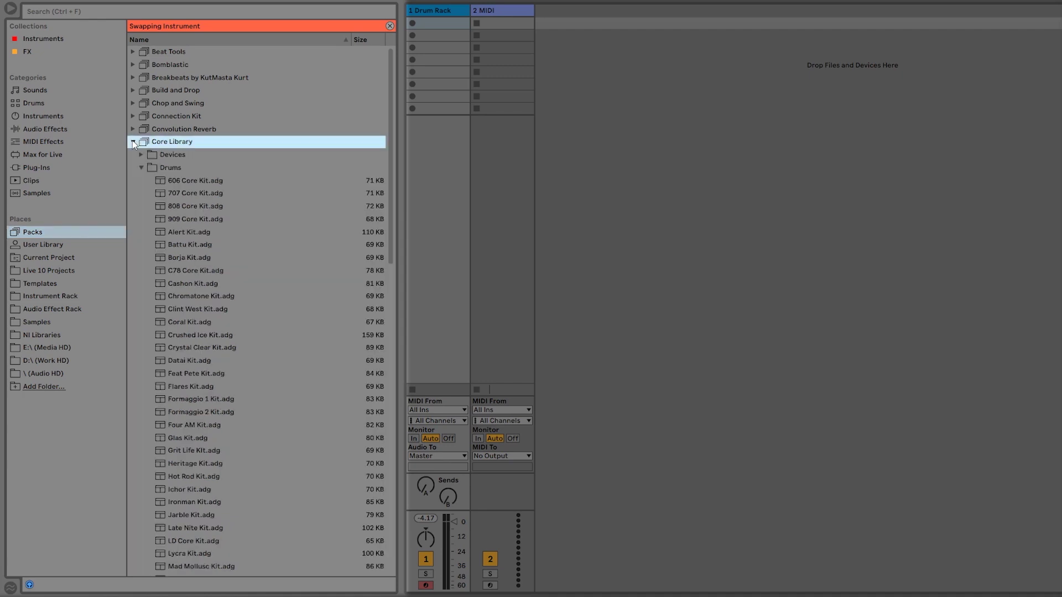
left_click(141, 168)
left_click(141, 167)
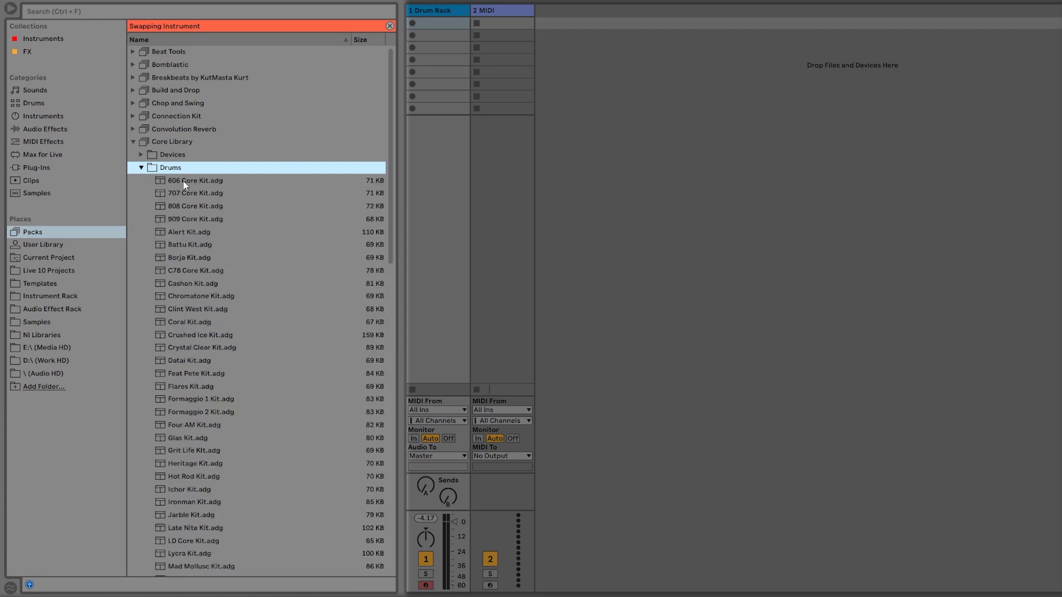
double_click(185, 182)
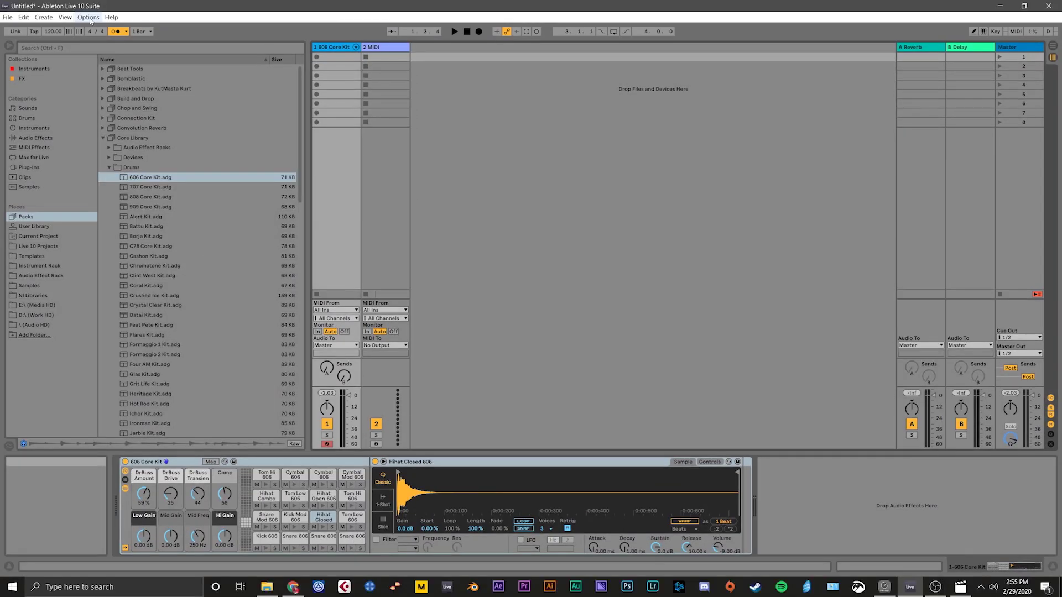
- Rescan the VST plug-ins from the Plug-Ins tab of Live's Preferences
left_click(91, 20)
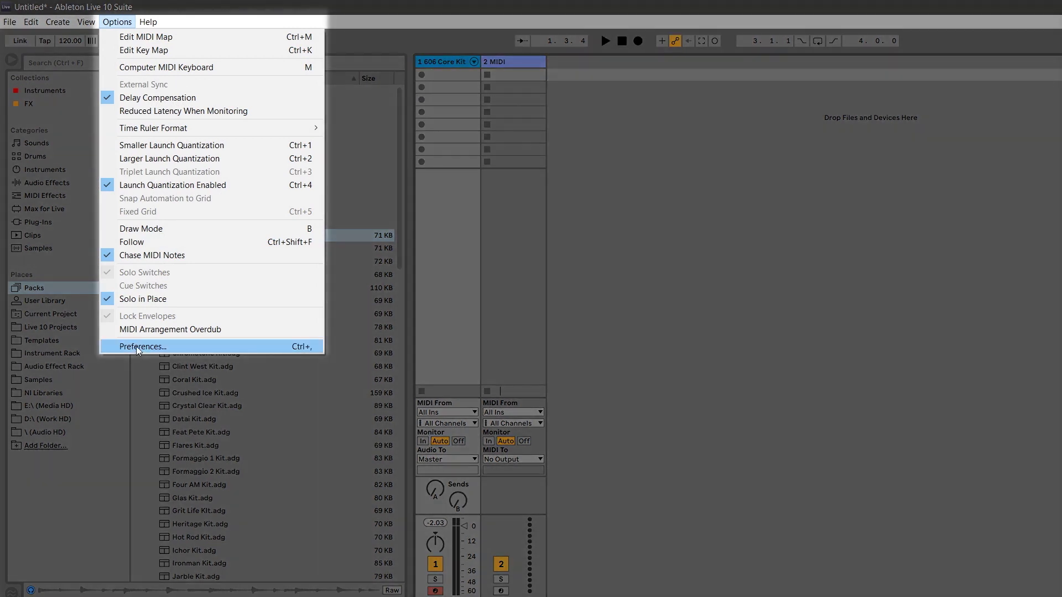
left_click(130, 321)
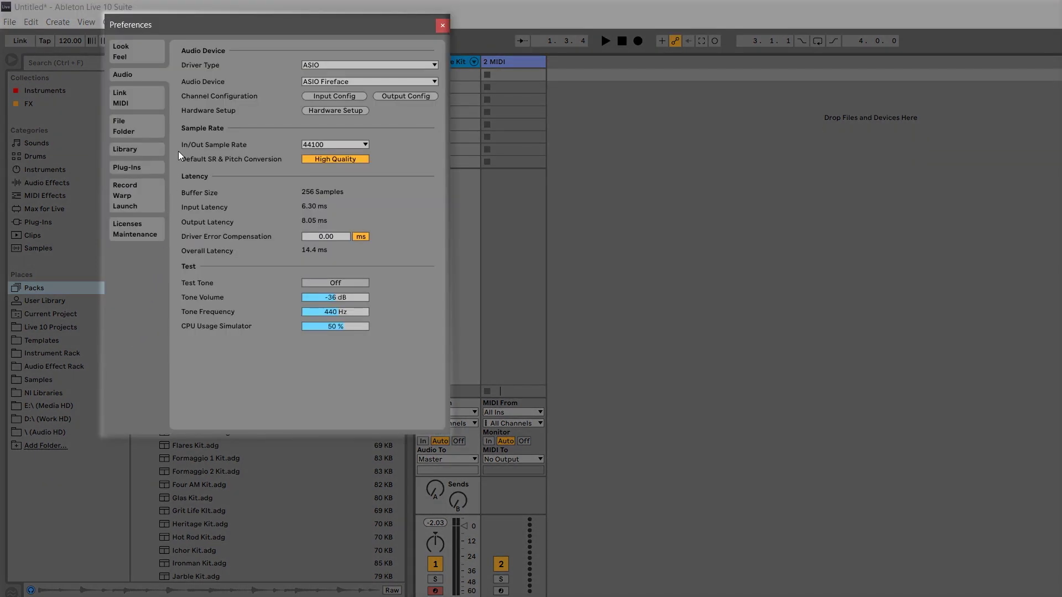
left_click(137, 168)
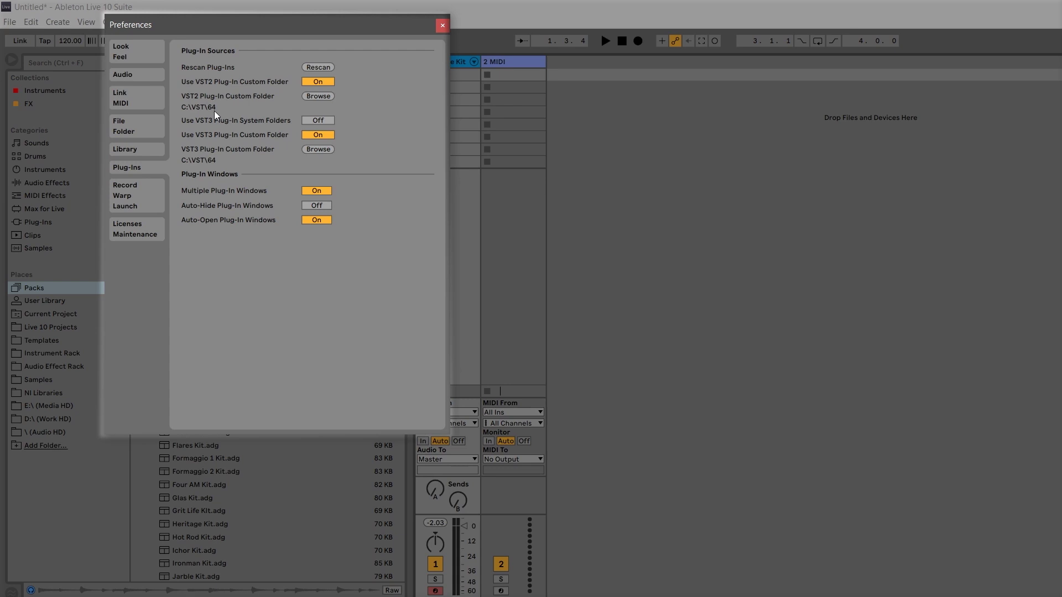
left_click(319, 67)
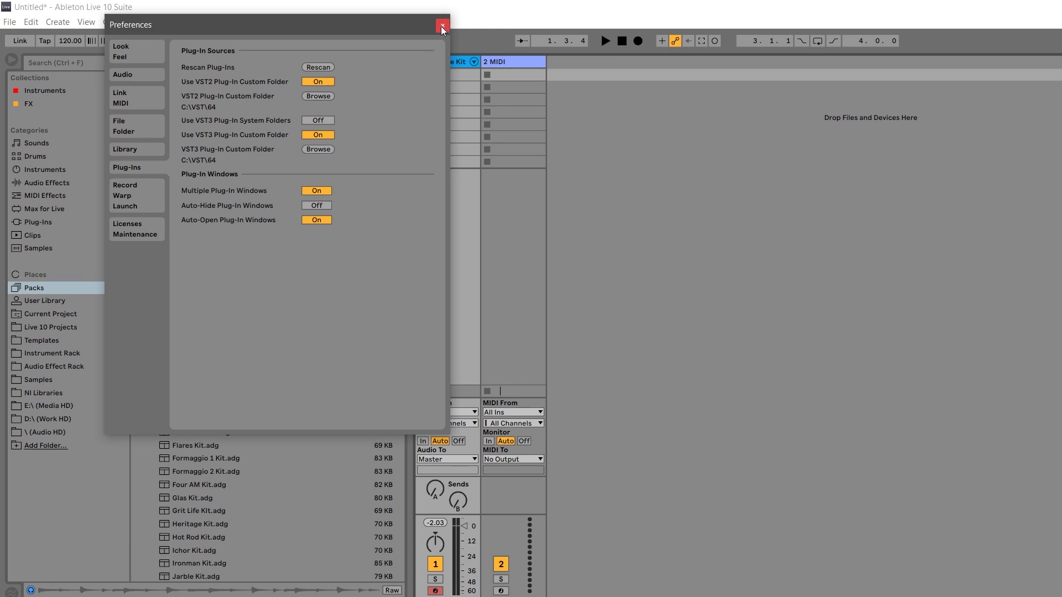
left_click(442, 26)
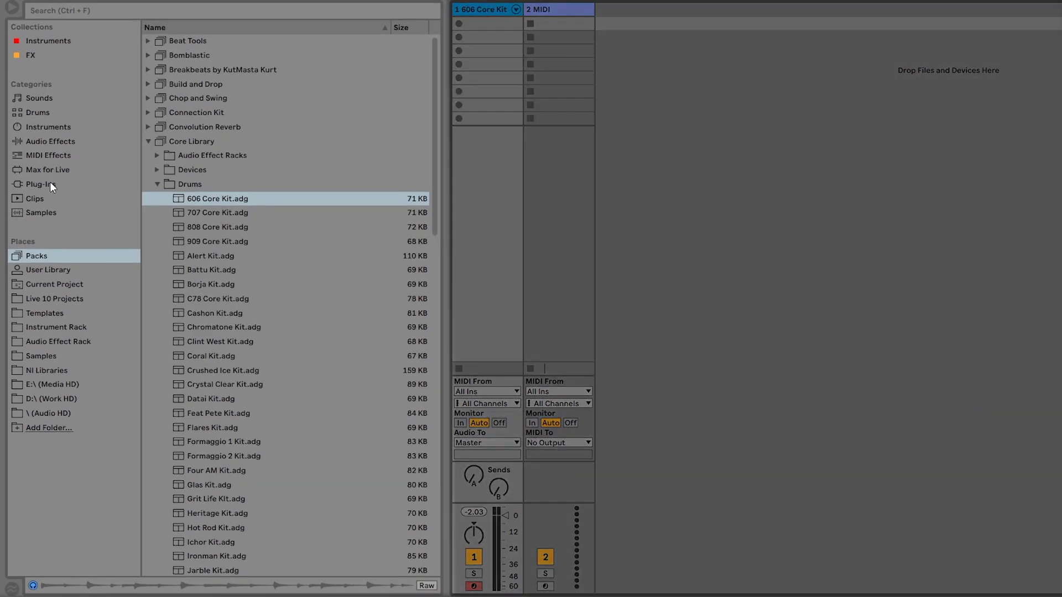
- Tag helm64 in the Plug-Ins browser's VST folder with the red Instruments colour
left_click(50, 183)
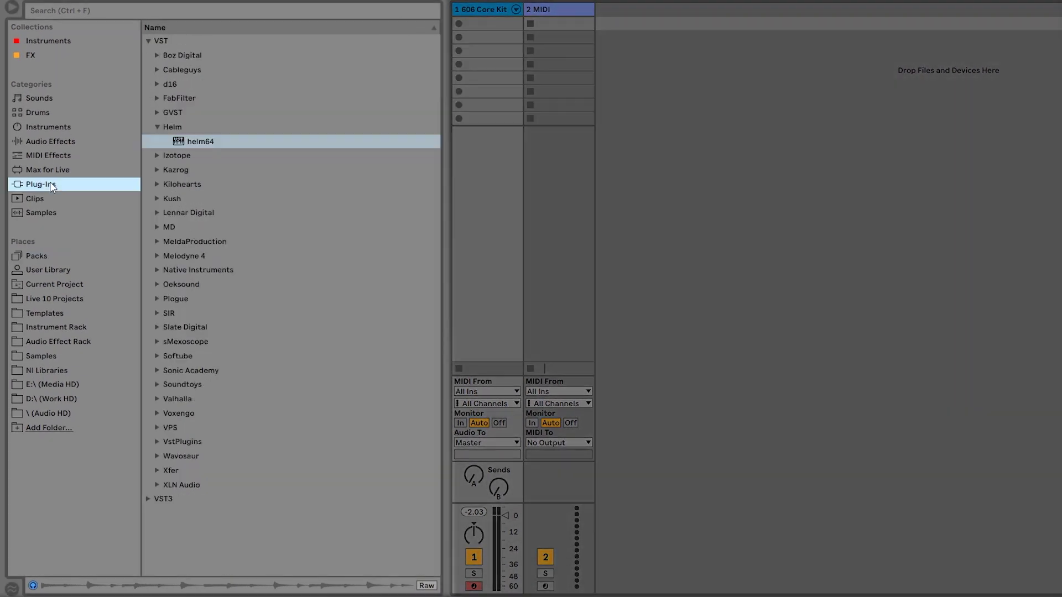
left_click(556, 10)
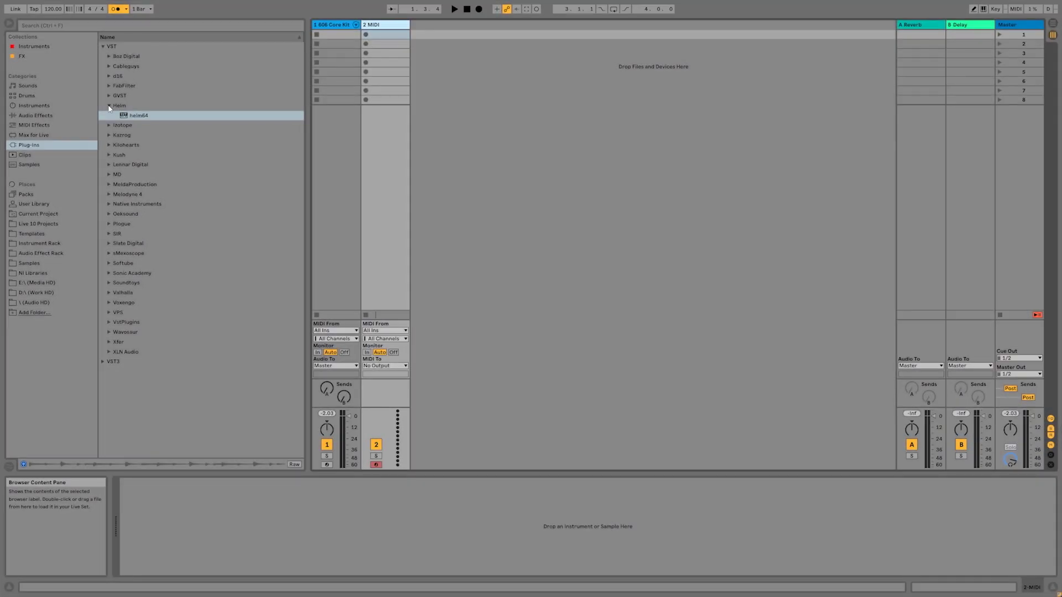
left_click(106, 47)
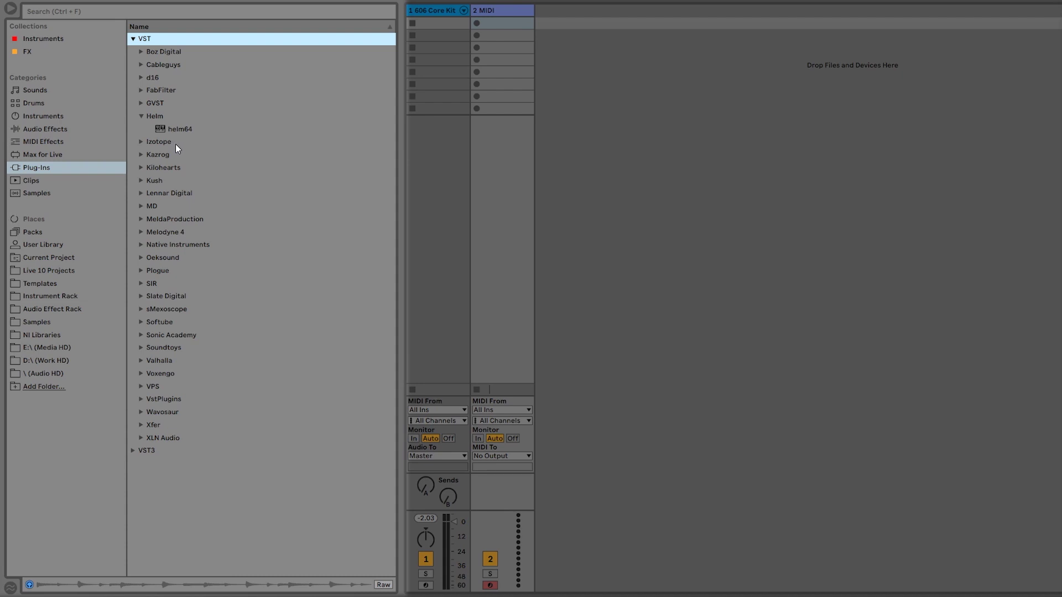
right_click(182, 129)
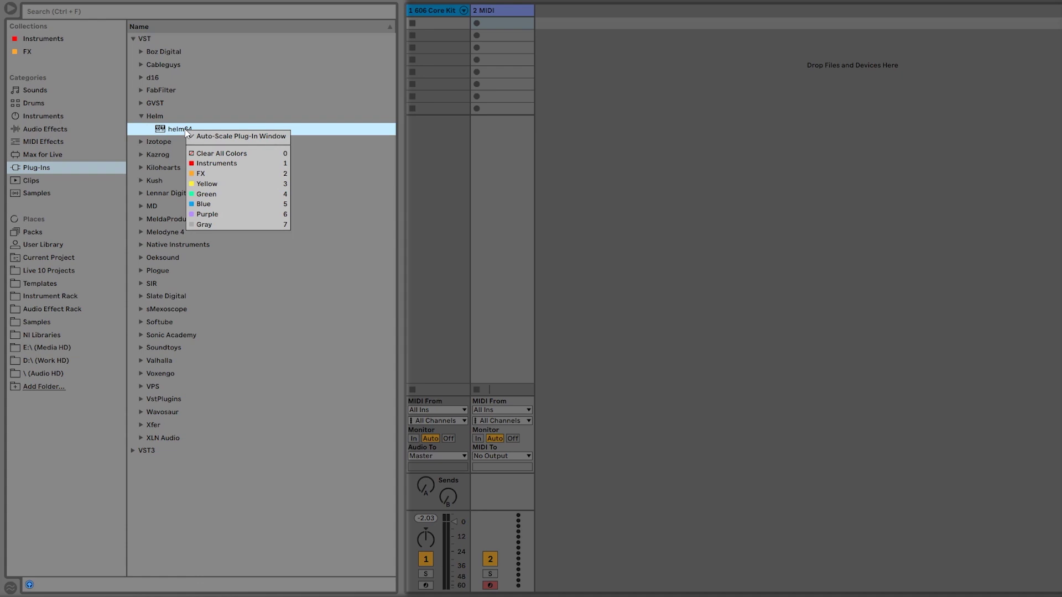
left_click(233, 163)
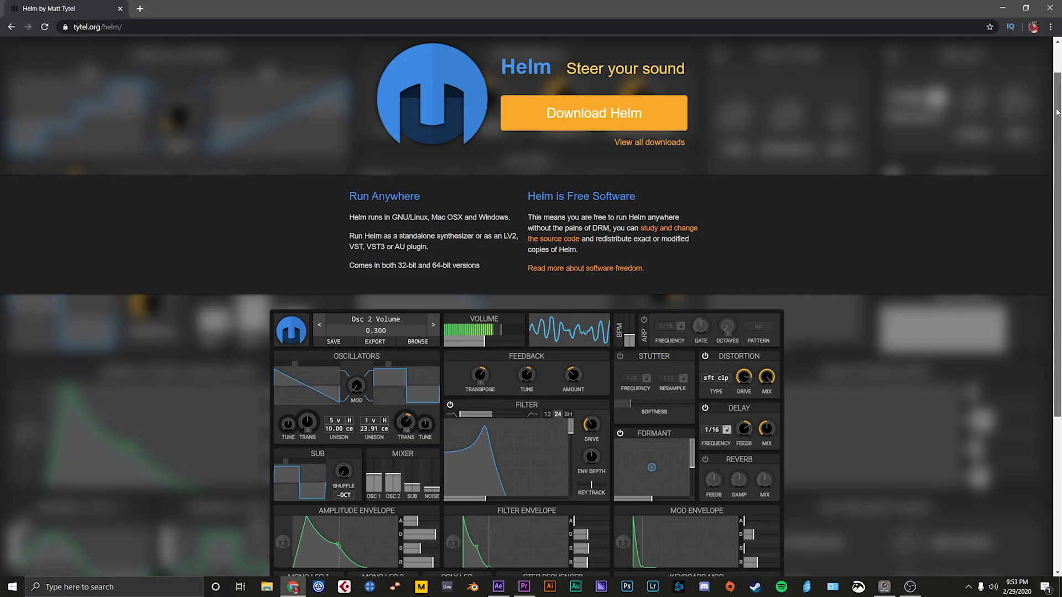
- Scroll the tytel.org Helm page past Download Helm to the Run Anywhere section
scroll(1059, 146, "down", 3)
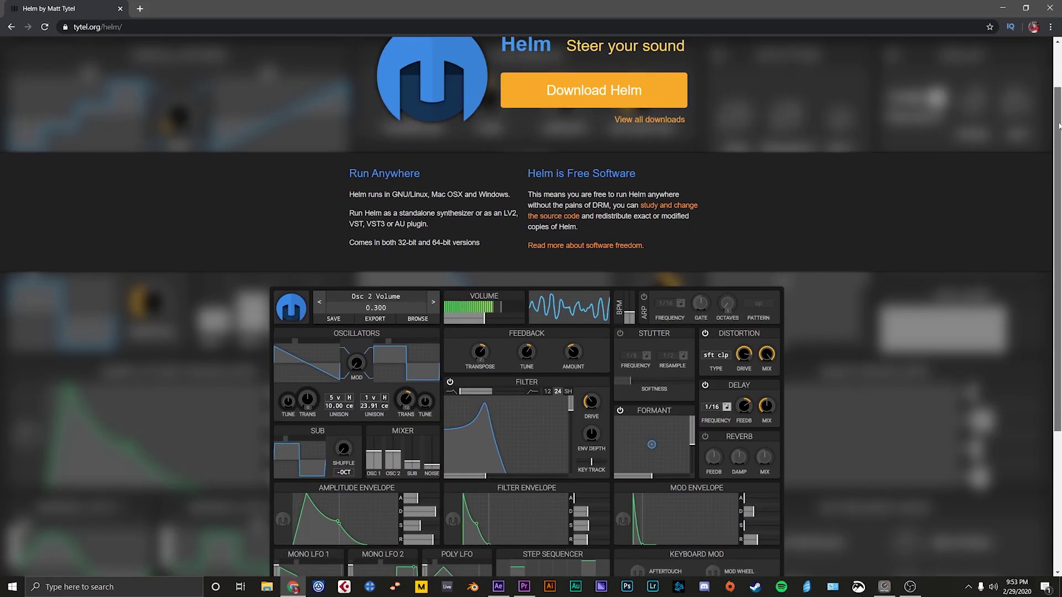
left_click_drag(1059, 147, 1060, 264)
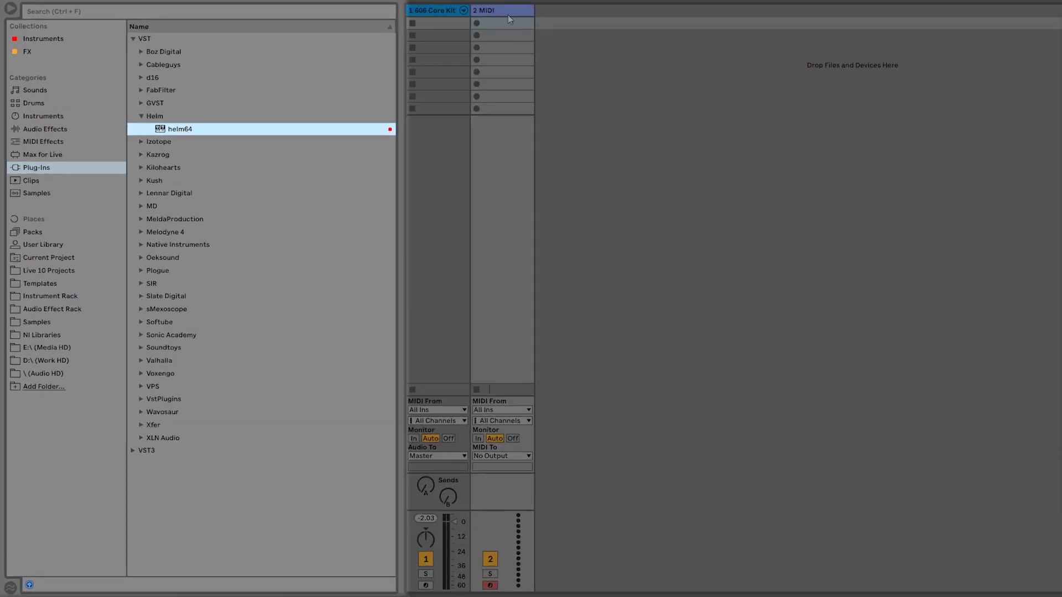
- Load the helm64 synth onto the second MIDI track
left_click(504, 12)
double_click(184, 129)
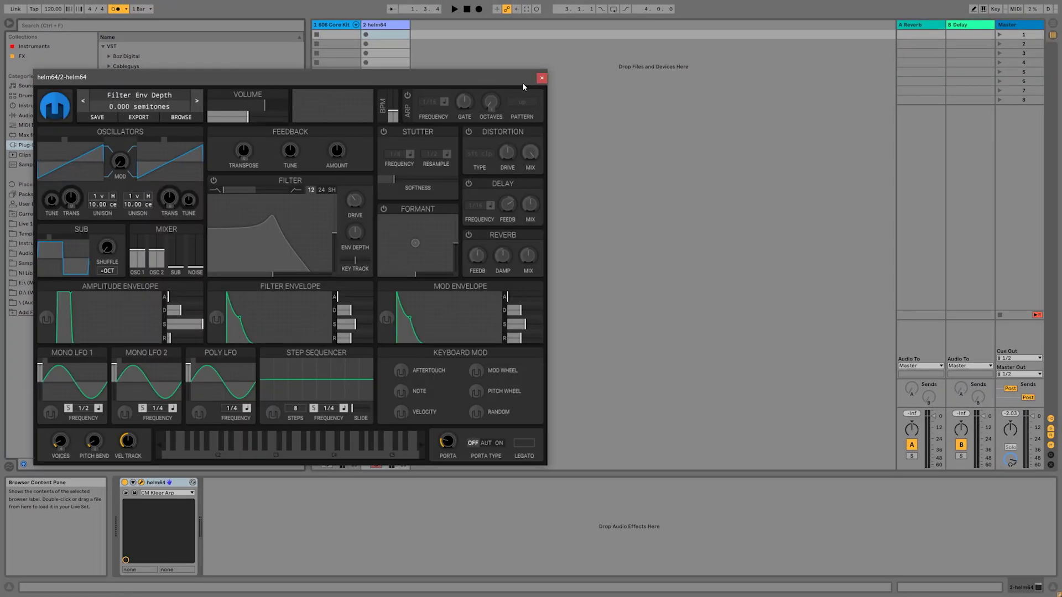
left_click(542, 78)
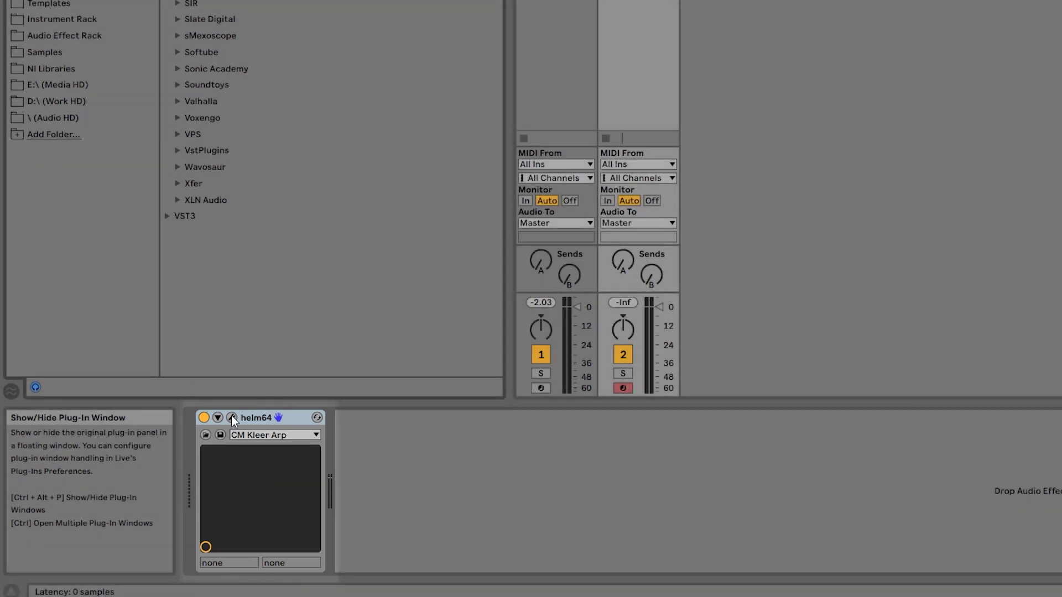
left_click(232, 417)
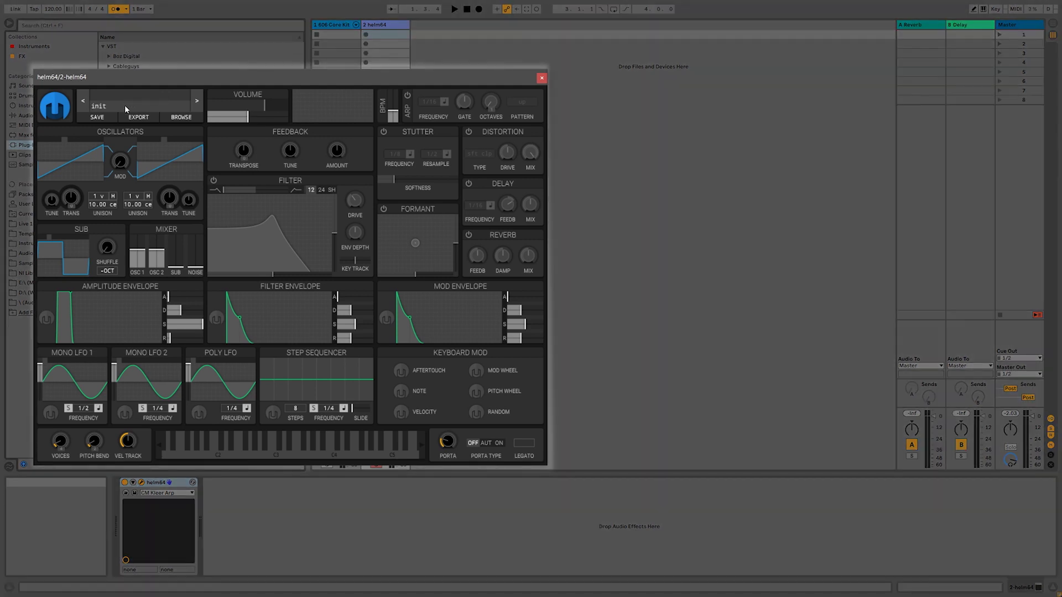
- Choose Helm's SF Bass Picked patch from the Bass category
left_click(132, 96)
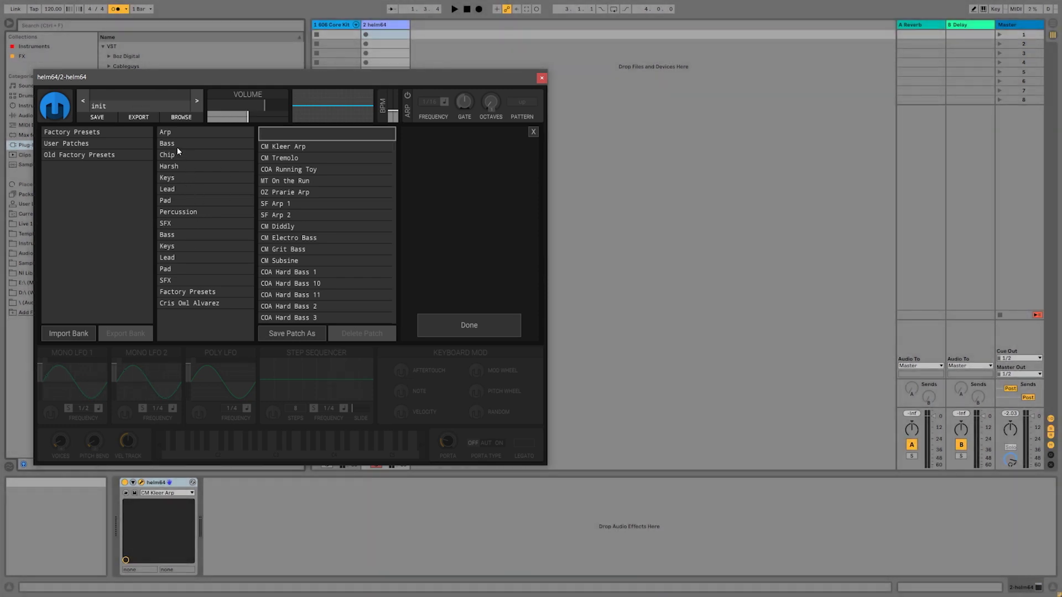
left_click(168, 143)
scroll(342, 202, "down", 10)
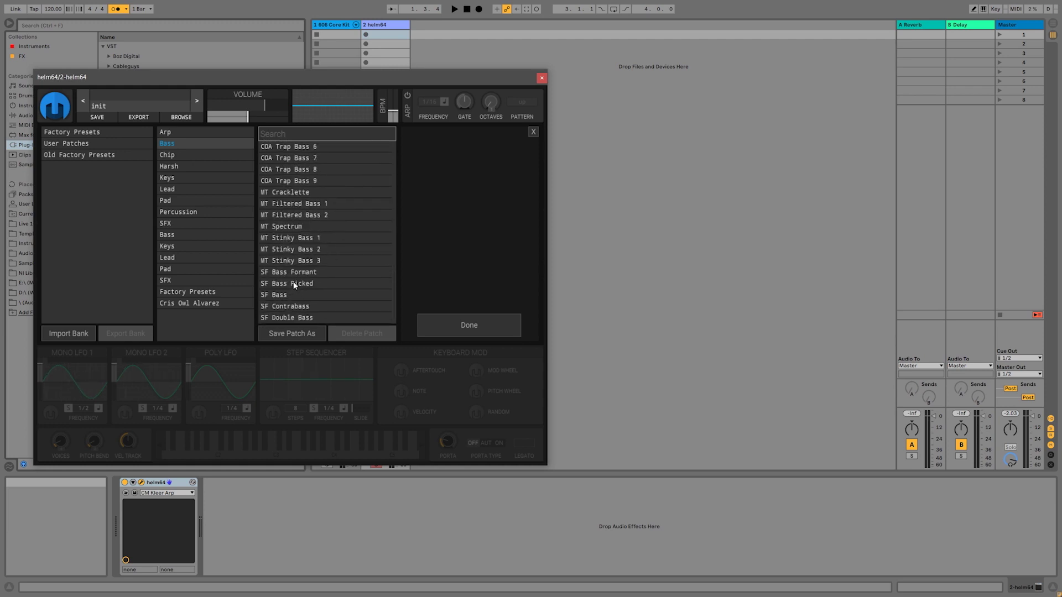
left_click(296, 283)
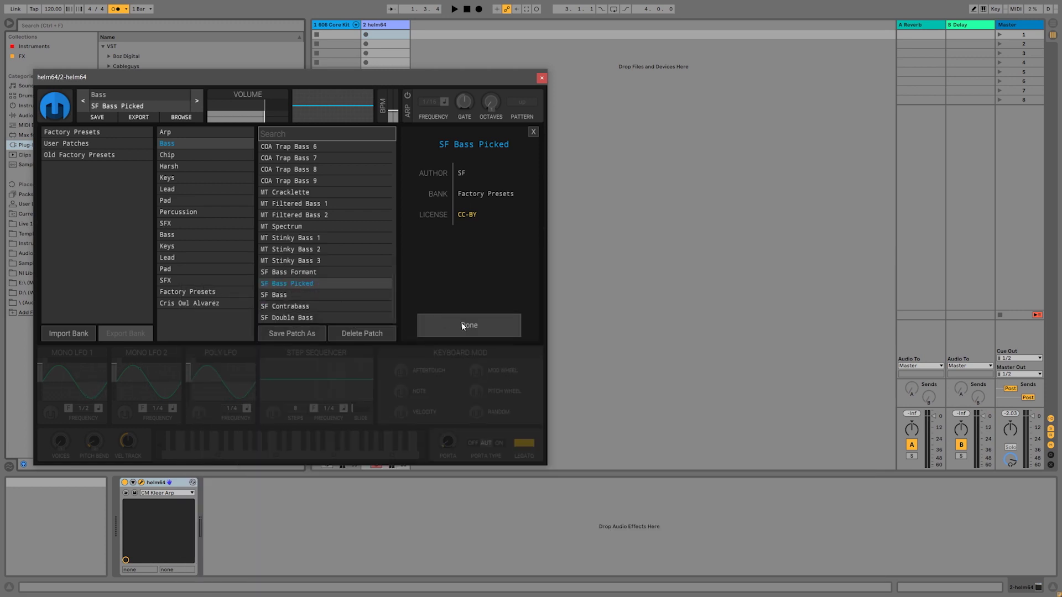
left_click(461, 325)
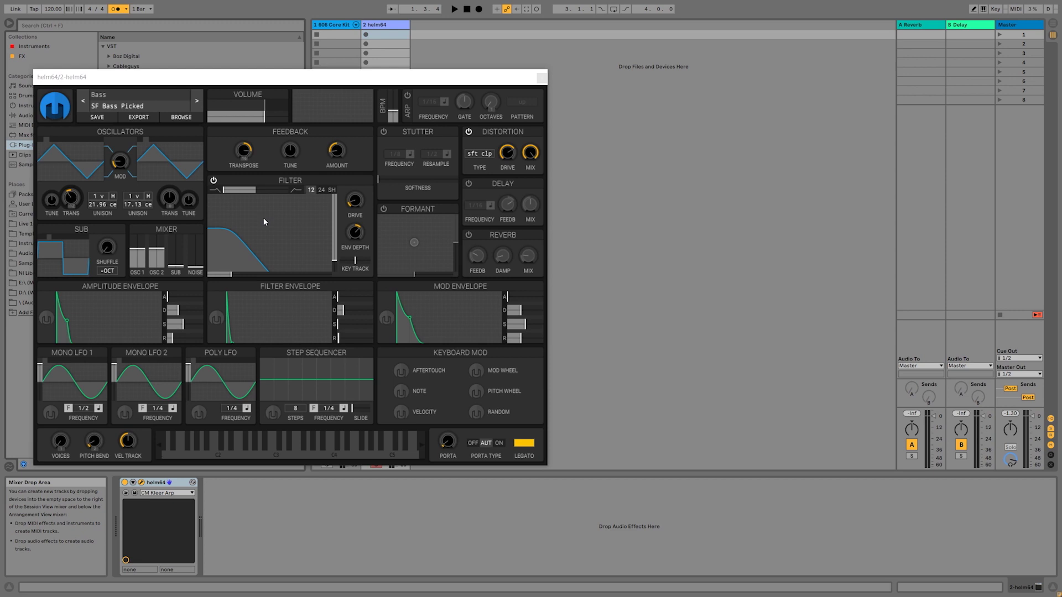
left_click(541, 77)
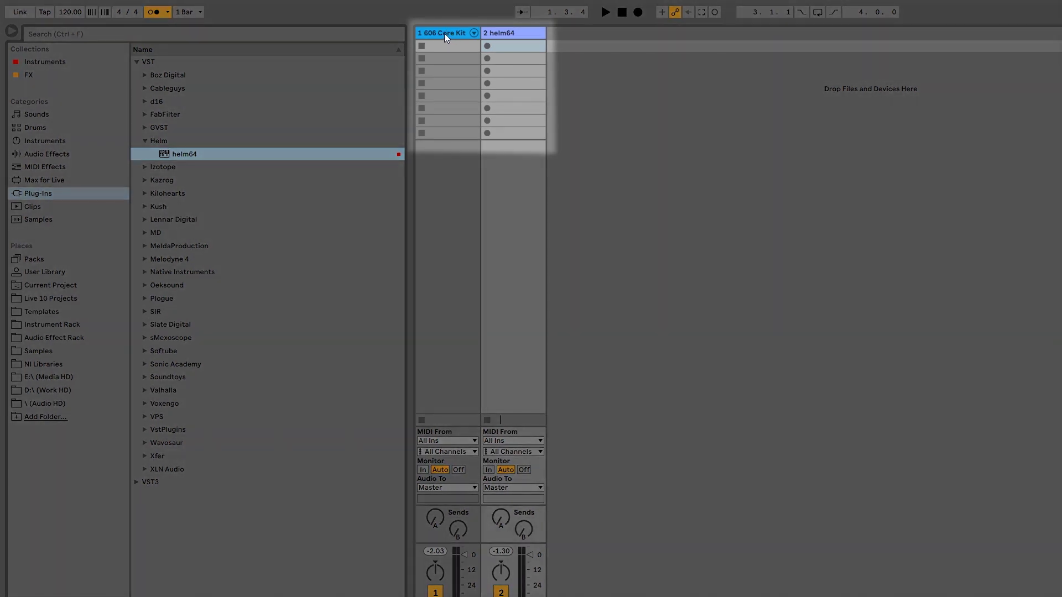
- Insert an empty MIDI clip in the 606 Core Kit track's first slot and show its notes
left_click(444, 33)
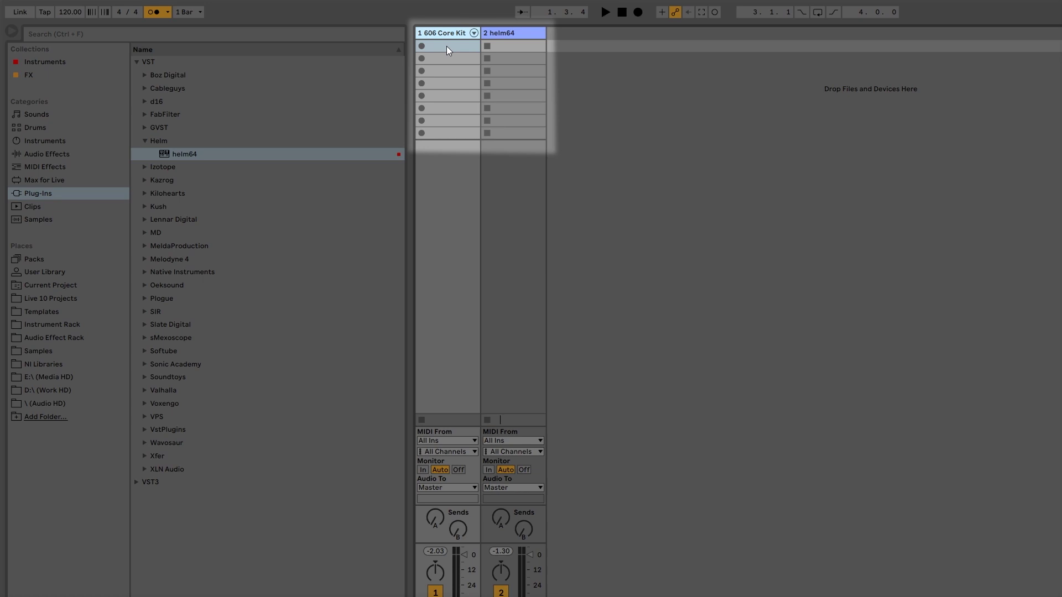
right_click(446, 45)
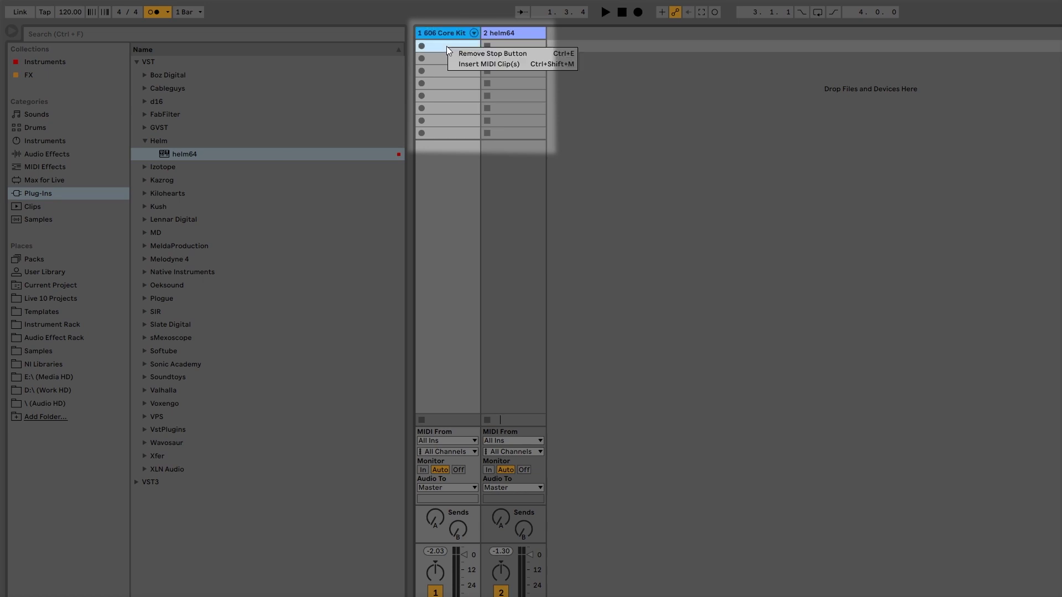
left_click(470, 65)
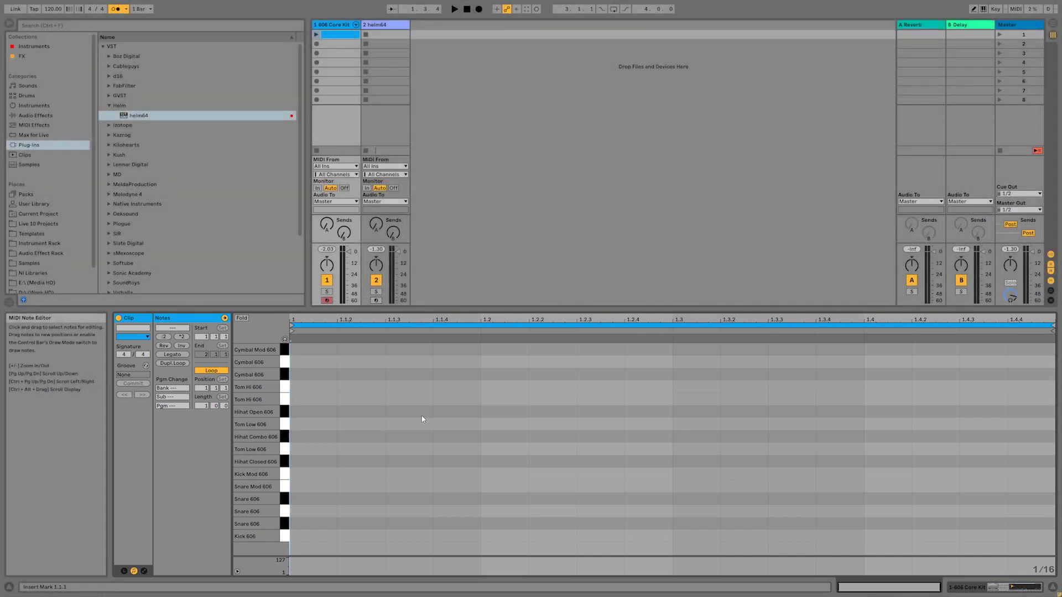
key("shift+Tab")
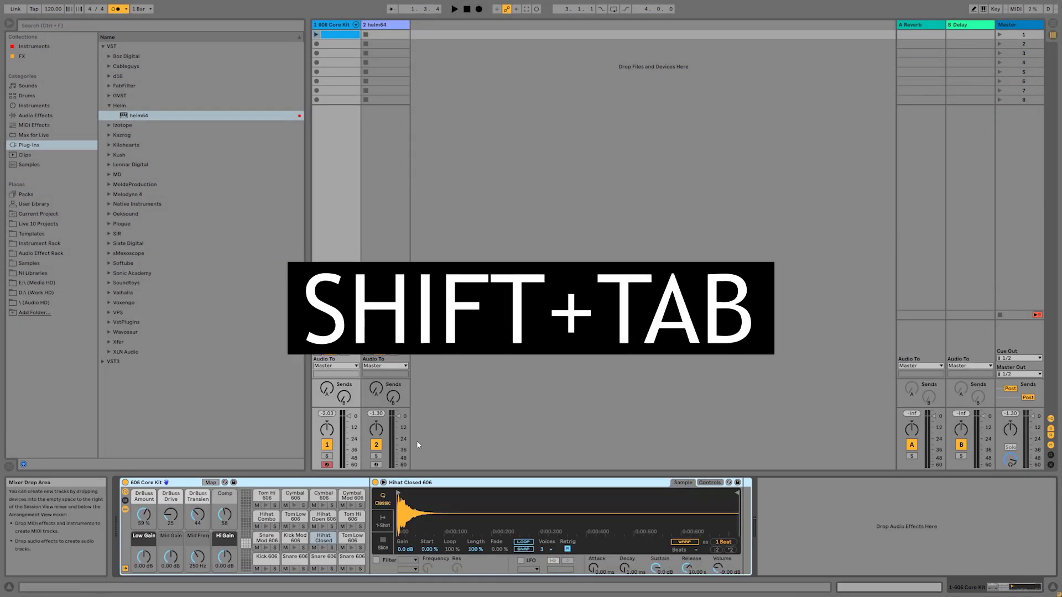
key("shift+Tab")
key("shift+Tab")
key("shift+Tab")
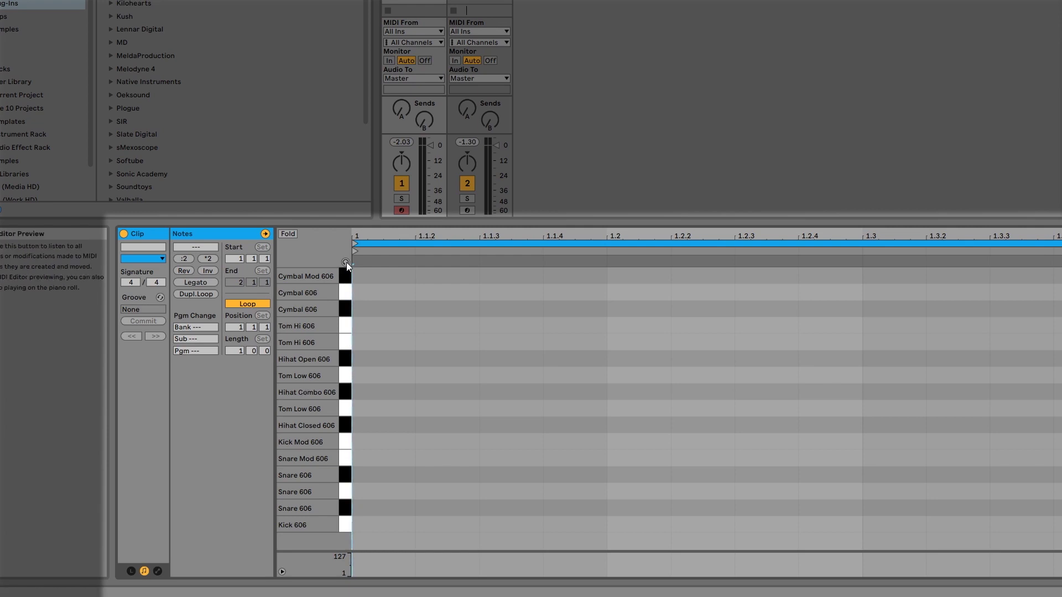
- Enable MIDI editor preview and audition Snare 606, Kick Mod 606 and Hihat Closed 606
left_click(345, 262)
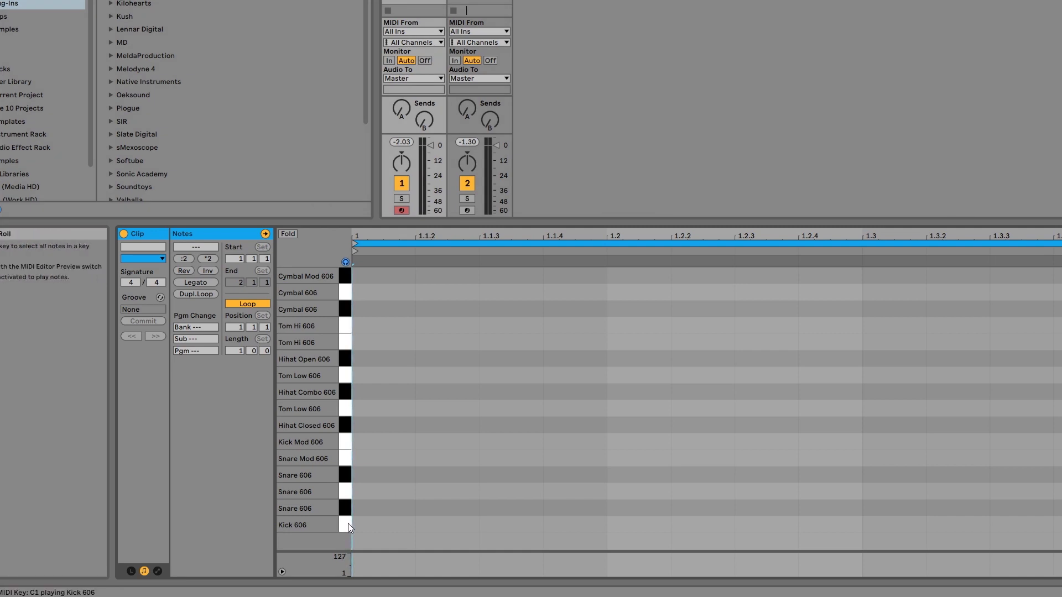
left_click(344, 508)
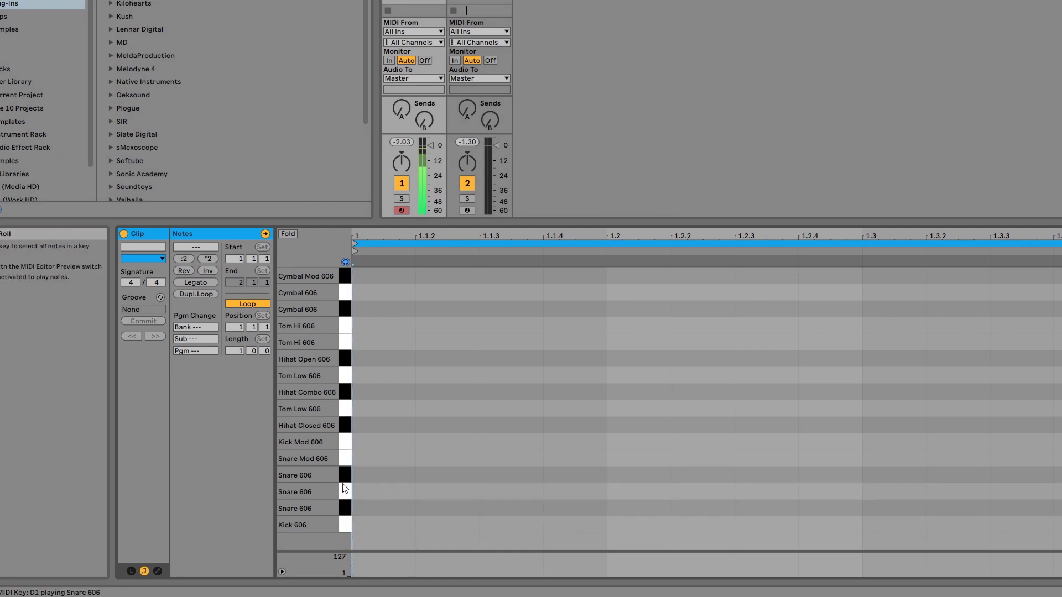
left_click(345, 442)
left_click(345, 426)
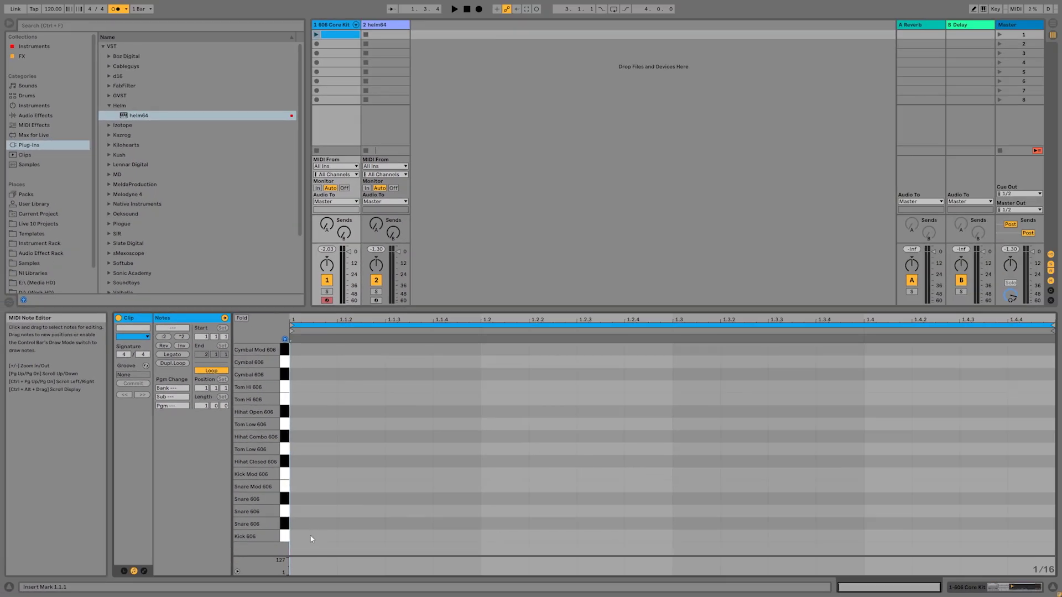
- Add Kick 606 notes at 1.1, 1.2, 1.3 and 1.4
double_click(311, 536)
double_click(503, 536)
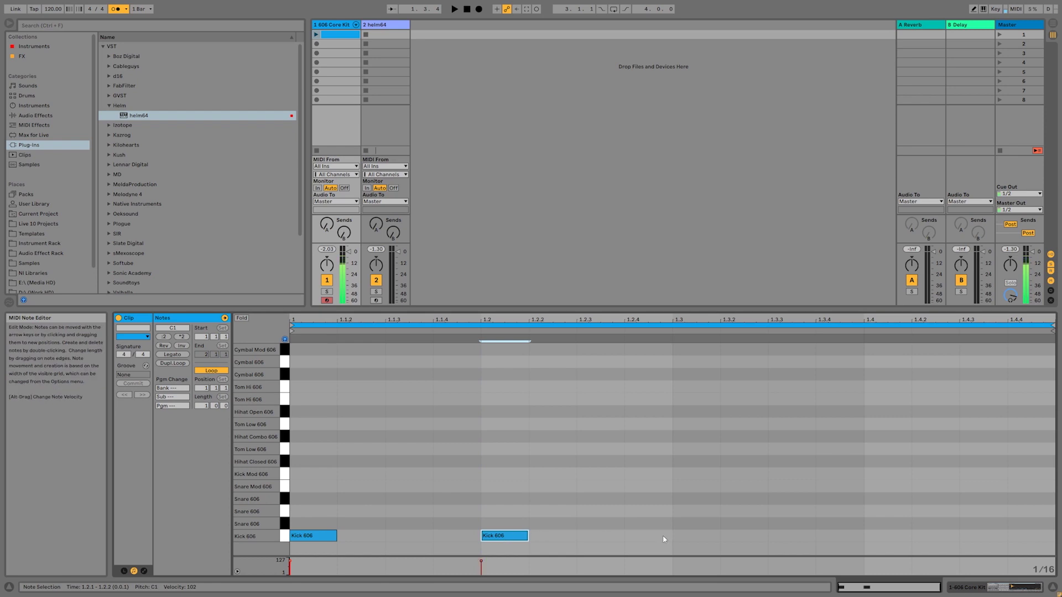
double_click(692, 534)
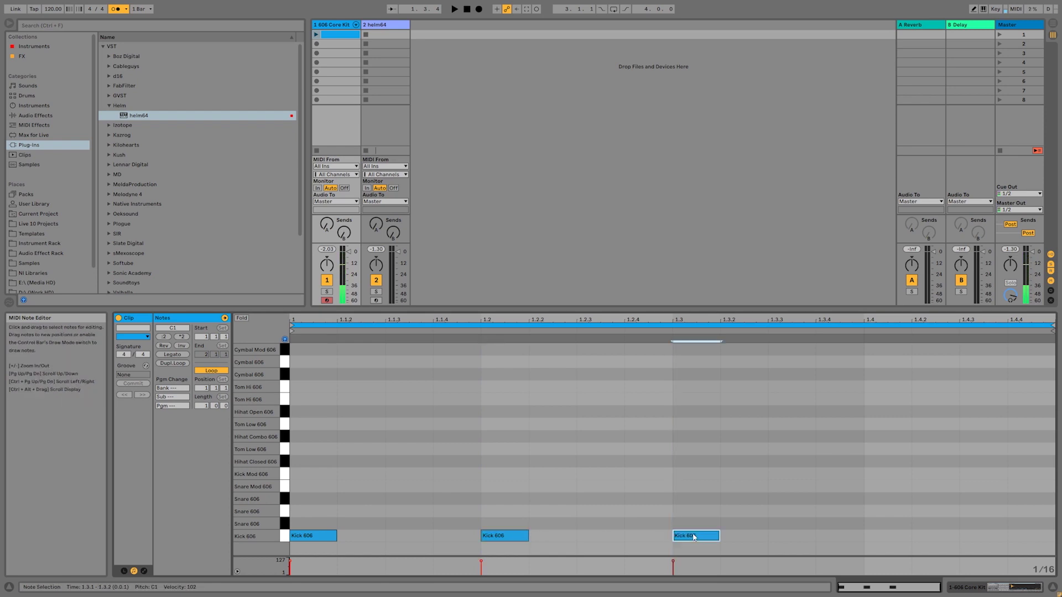
double_click(872, 537)
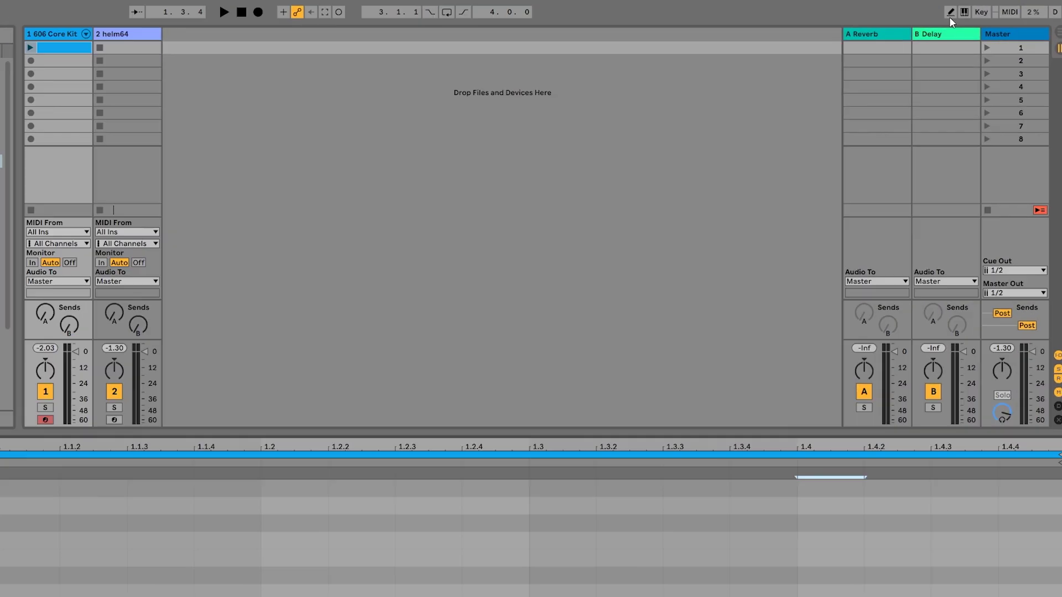
- Draw Hihat Open 606 notes across the bar in Draw Mode, then delete them
left_click(950, 12)
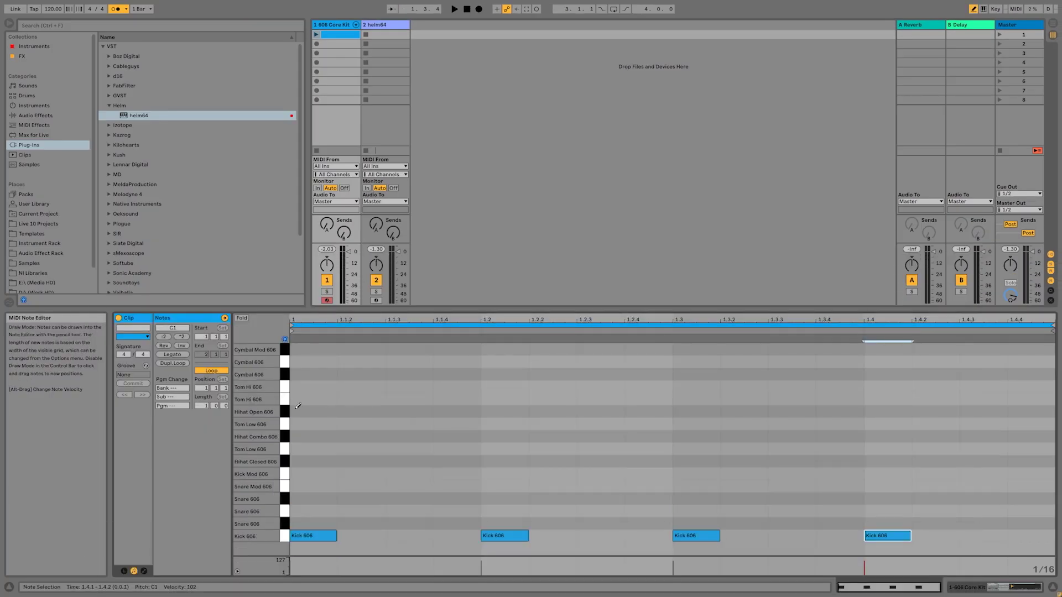
left_click_drag(296, 412, 1020, 399)
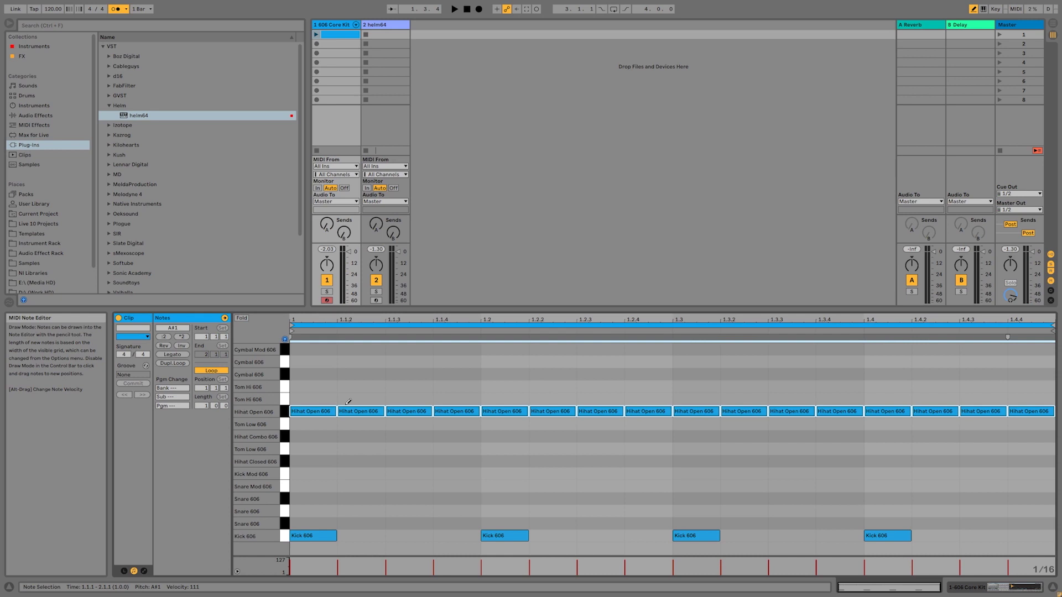
key("Delete")
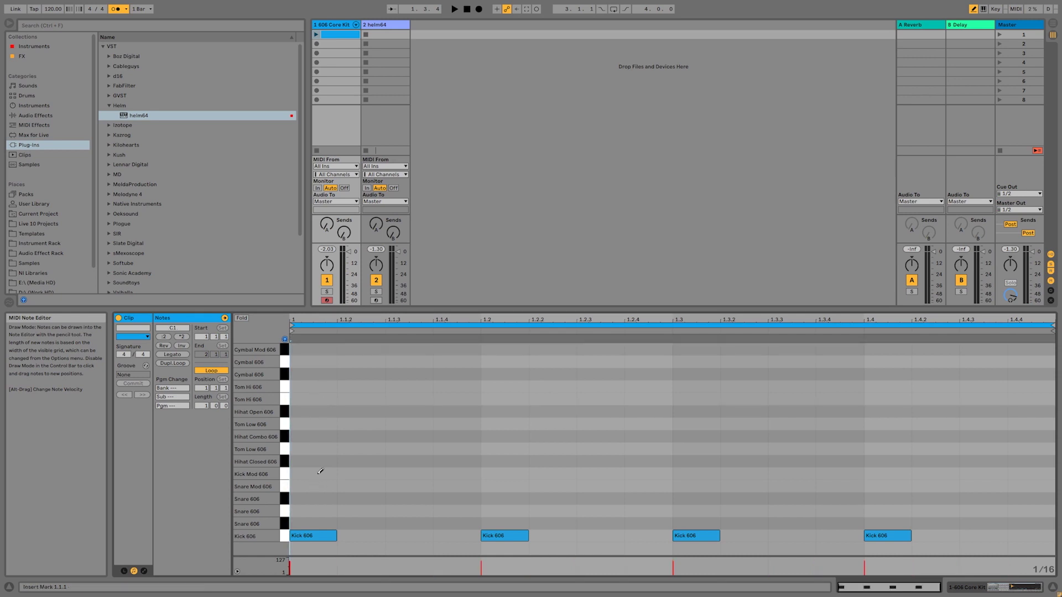
- Draw Hihat Closed 606 notes on every eighth note across the first bar
left_click(287, 465)
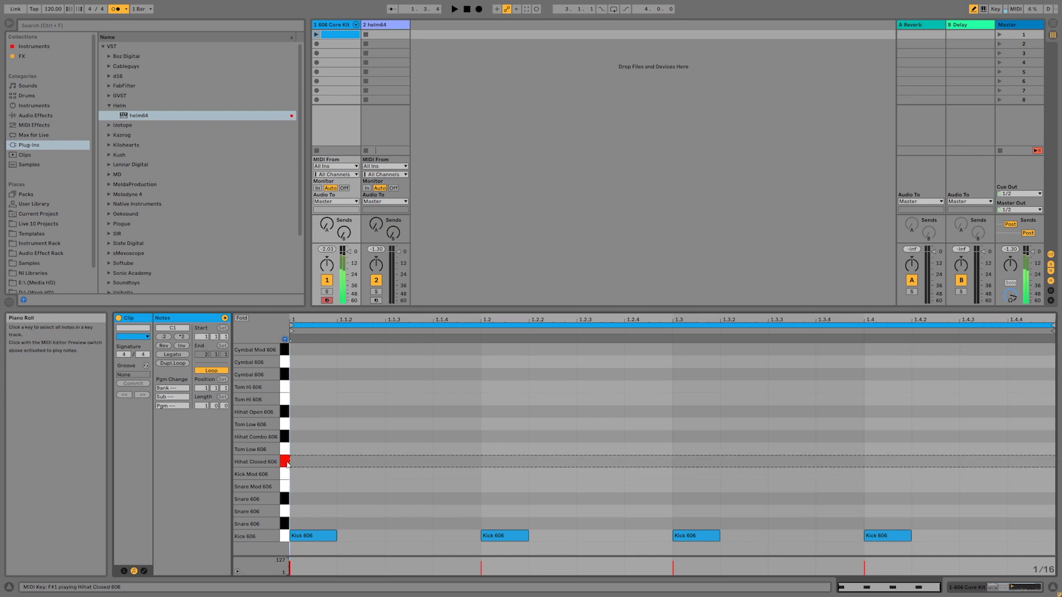
left_click(318, 461)
left_click(402, 460)
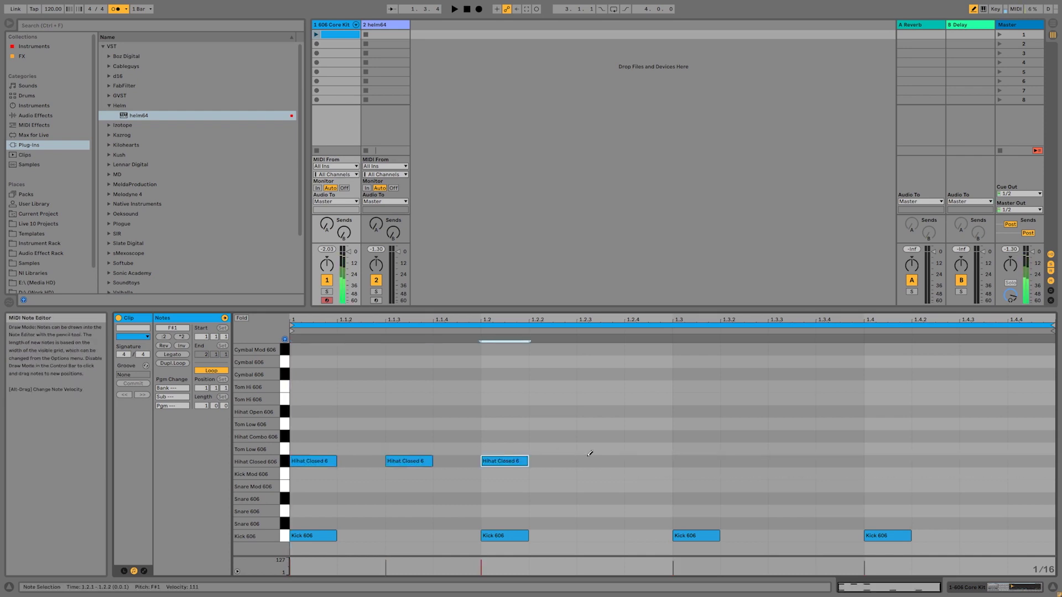
left_click(603, 460)
left_click(697, 461)
left_click(786, 460)
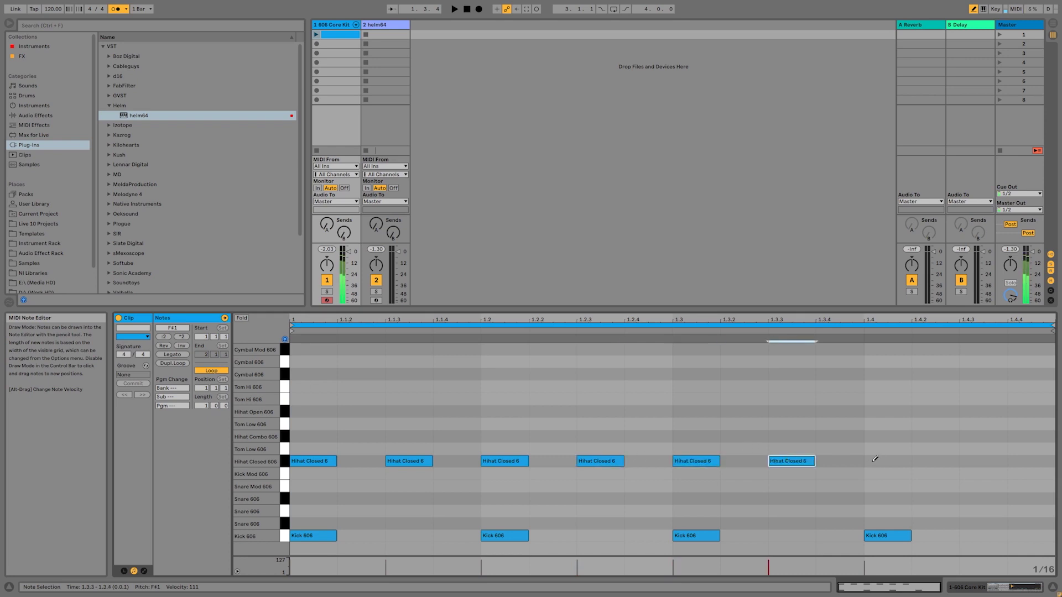
left_click(882, 461)
left_click(978, 461)
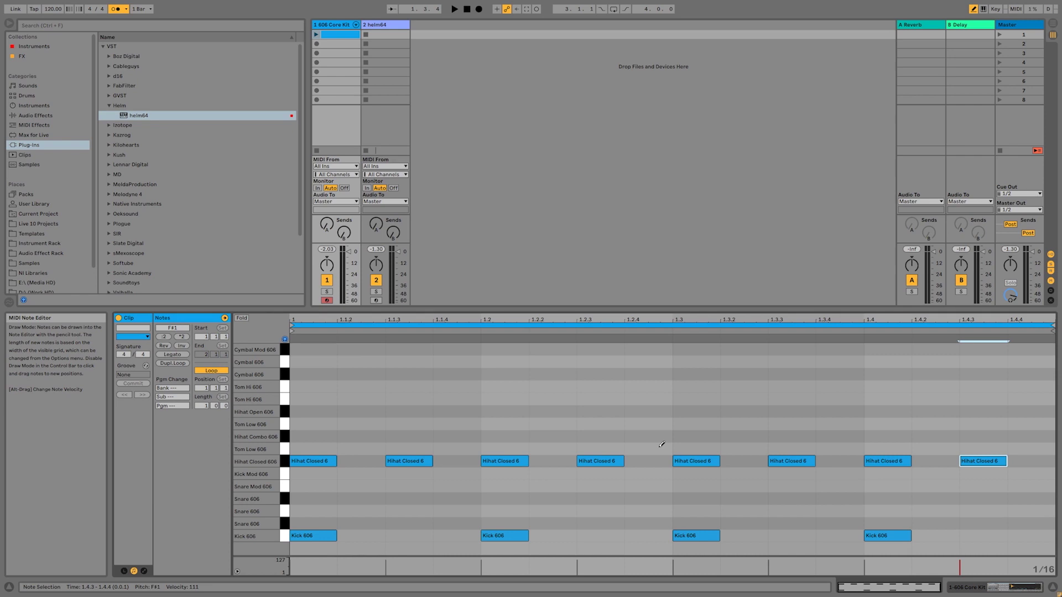
- Leave Draw Mode and change the kicks at 1.2 and 1.4 into Snare 606 hits
key("b")
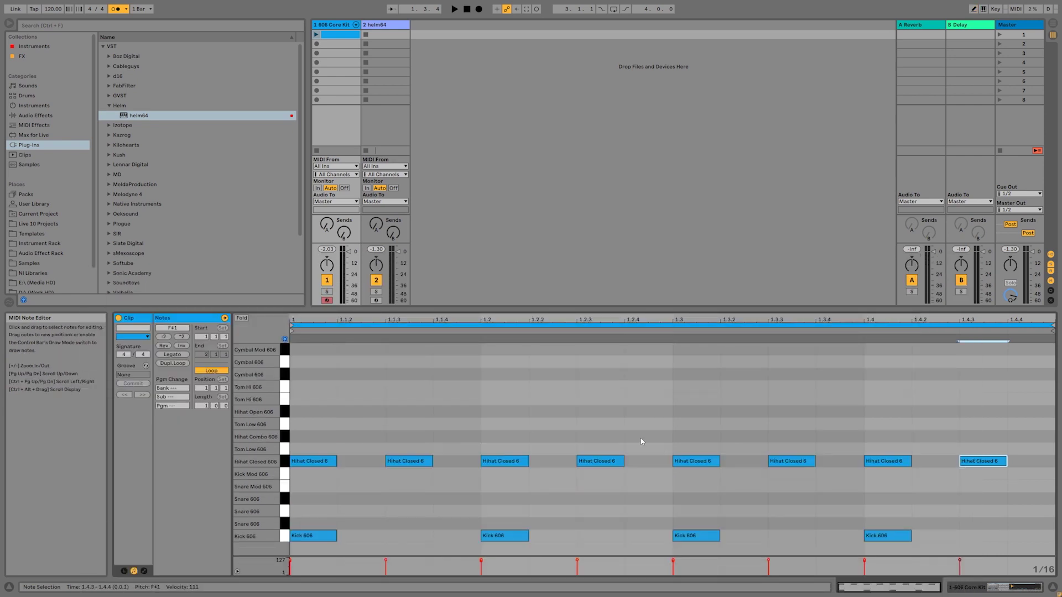
left_click(501, 461)
left_click(605, 461)
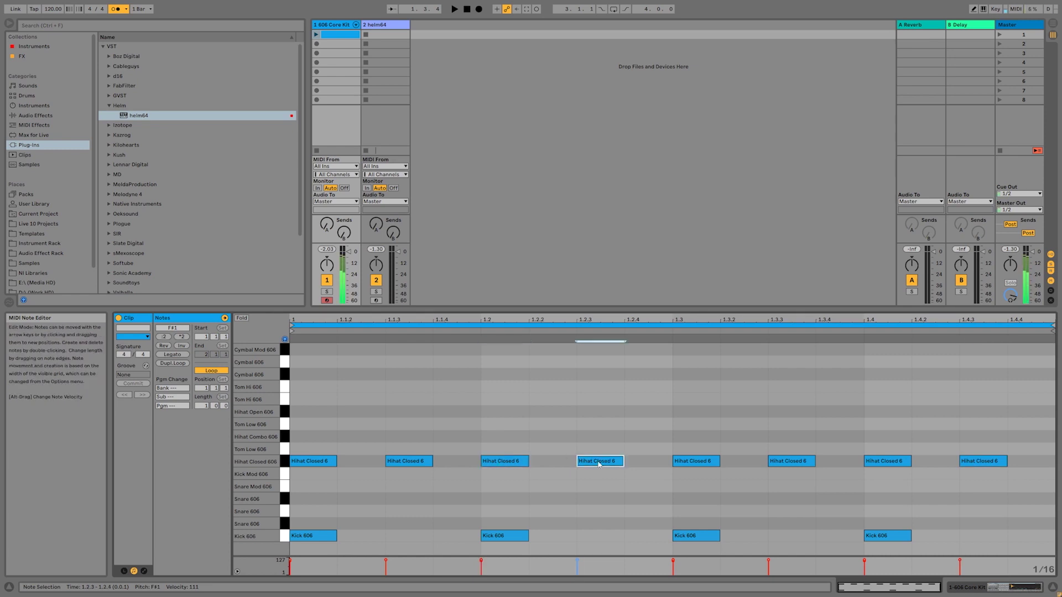
left_click(516, 535)
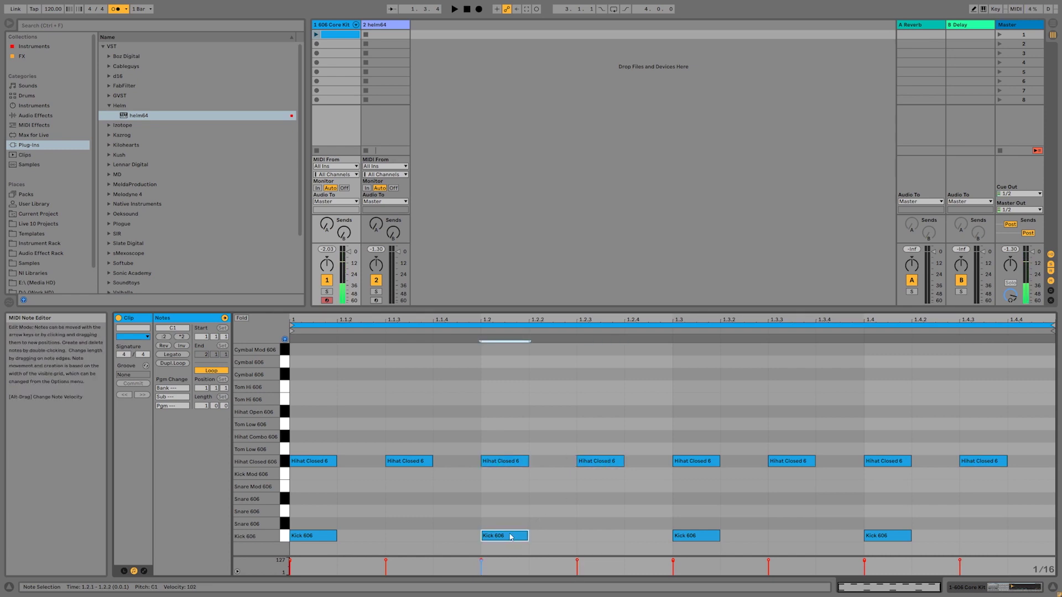
left_click_drag(511, 536, 511, 512)
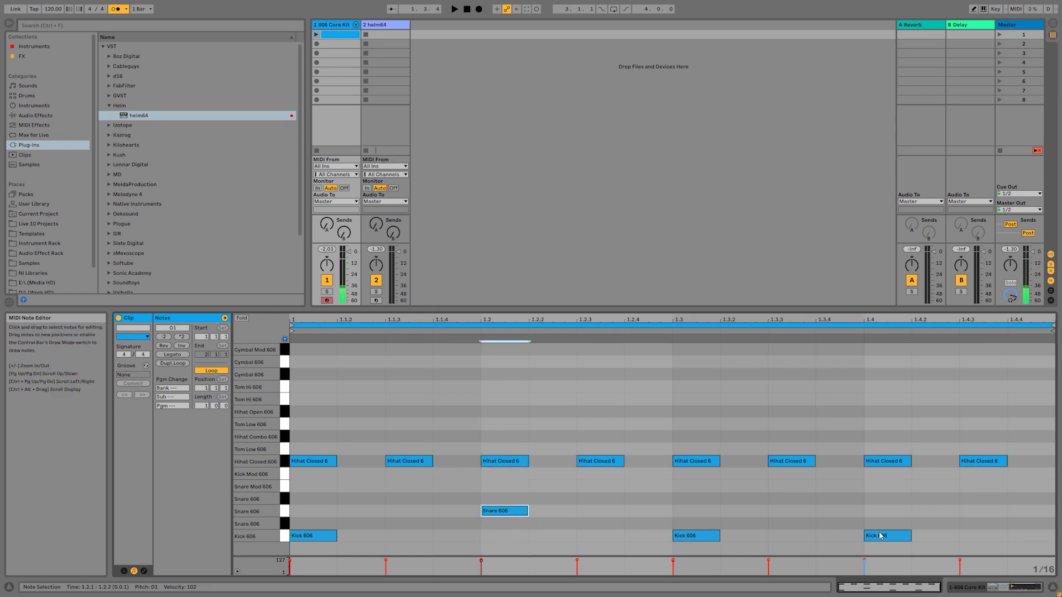
left_click_drag(898, 539, 898, 514)
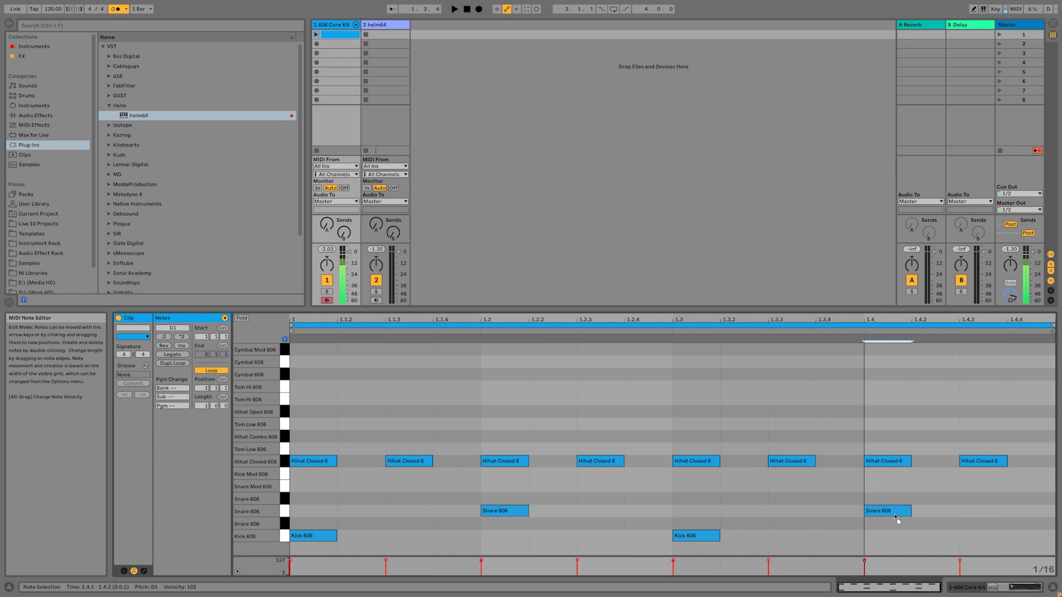
- Launch the drum clip, turn off the metronome, and play then stop the beat
left_click(317, 34)
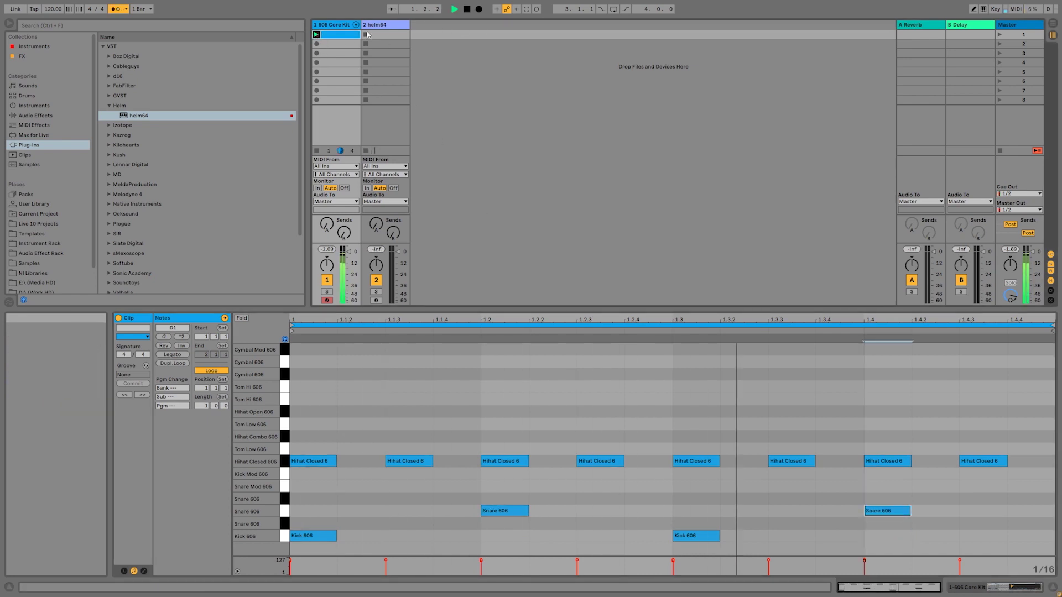
left_click(116, 8)
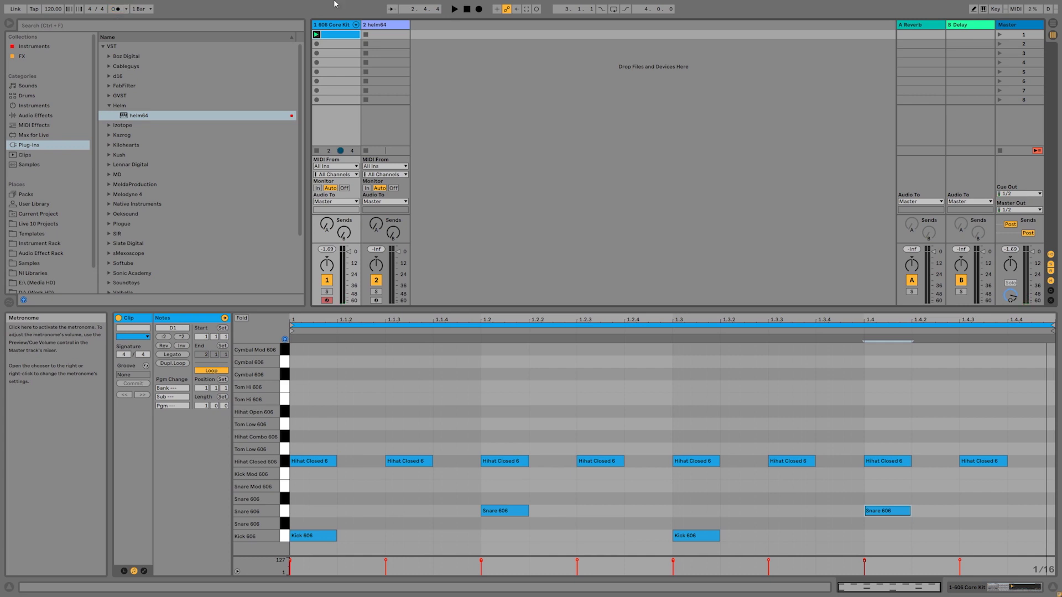
left_click(454, 9)
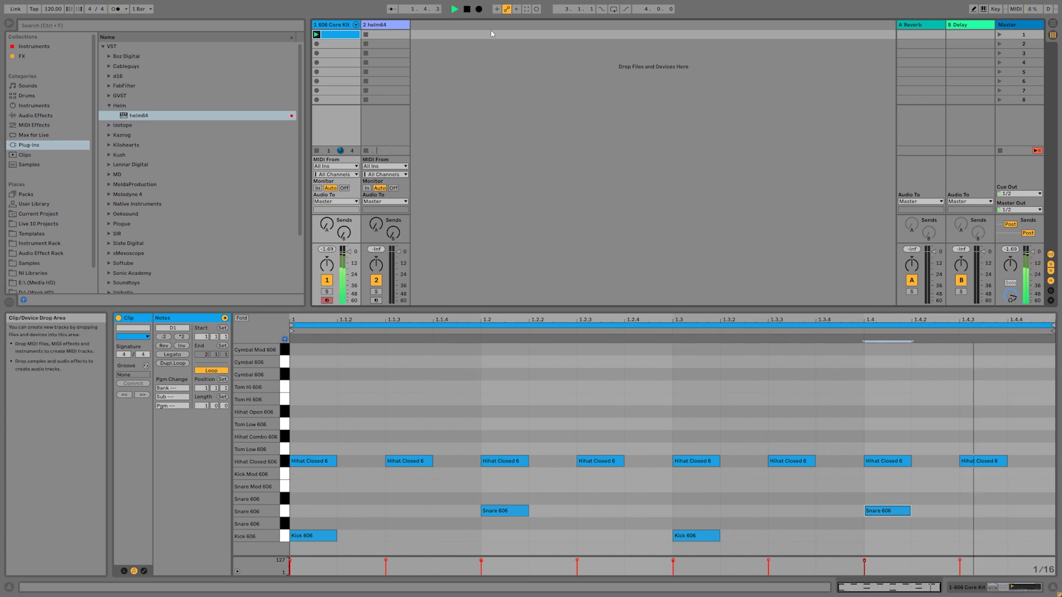
left_click(468, 9)
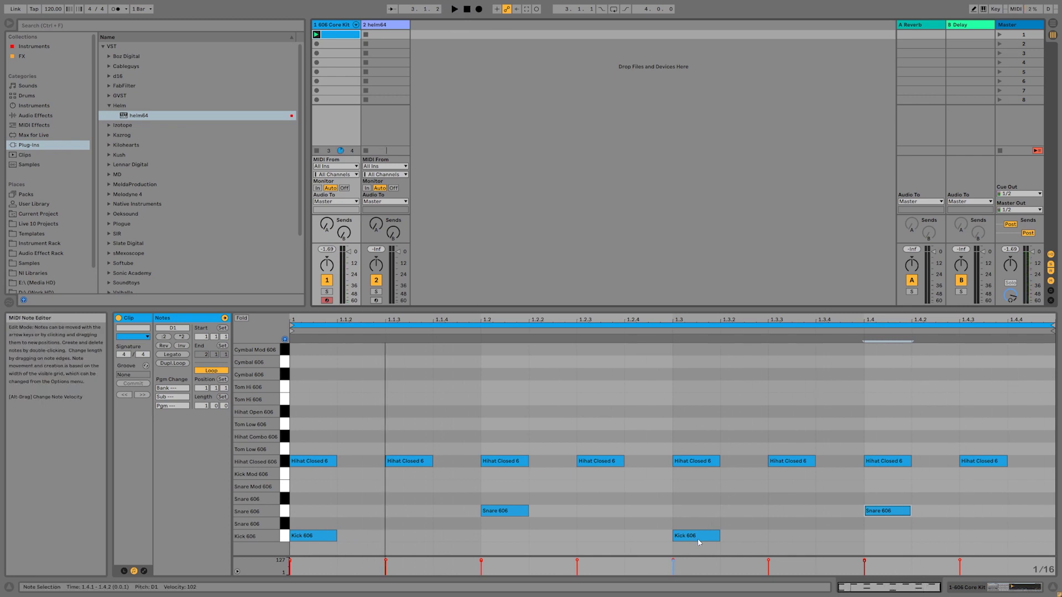
- Move the kick at 1.3 to 1.3.3
left_click(700, 538)
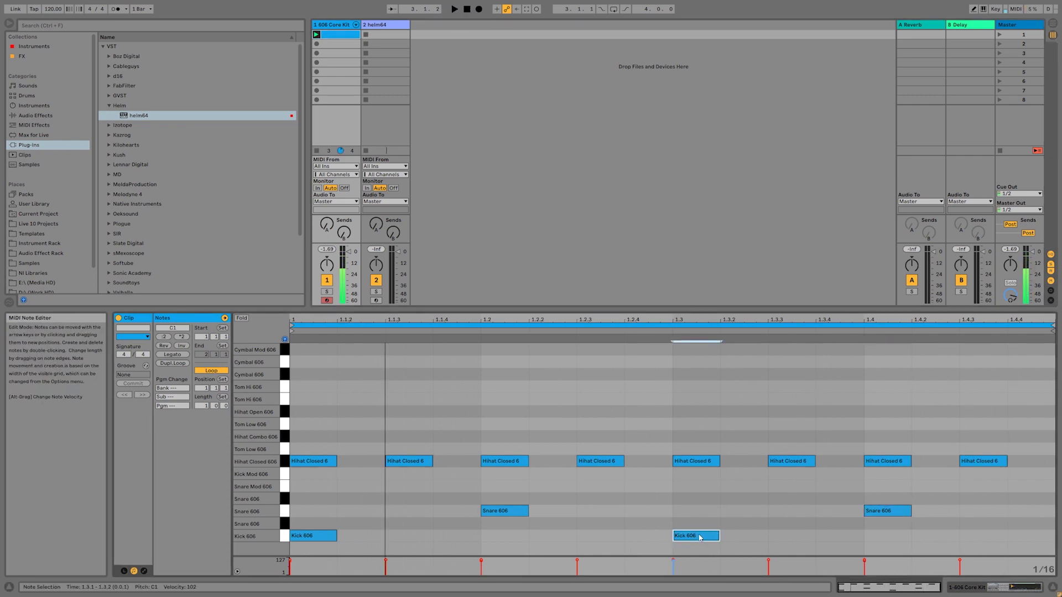
key("Left")
key("Right")
key("Right")
key("Right")
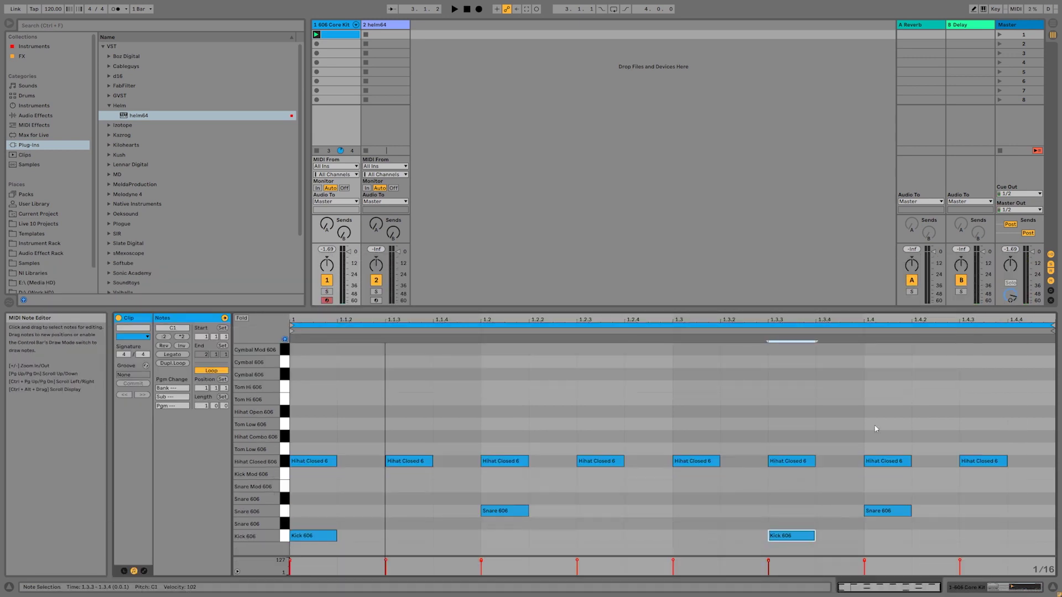
- Make the 1.3.3 hi-hat a Hihat Combo 606, add a Cymbal 606 at 1.1.1, and duplicate to two bars
left_click(793, 463)
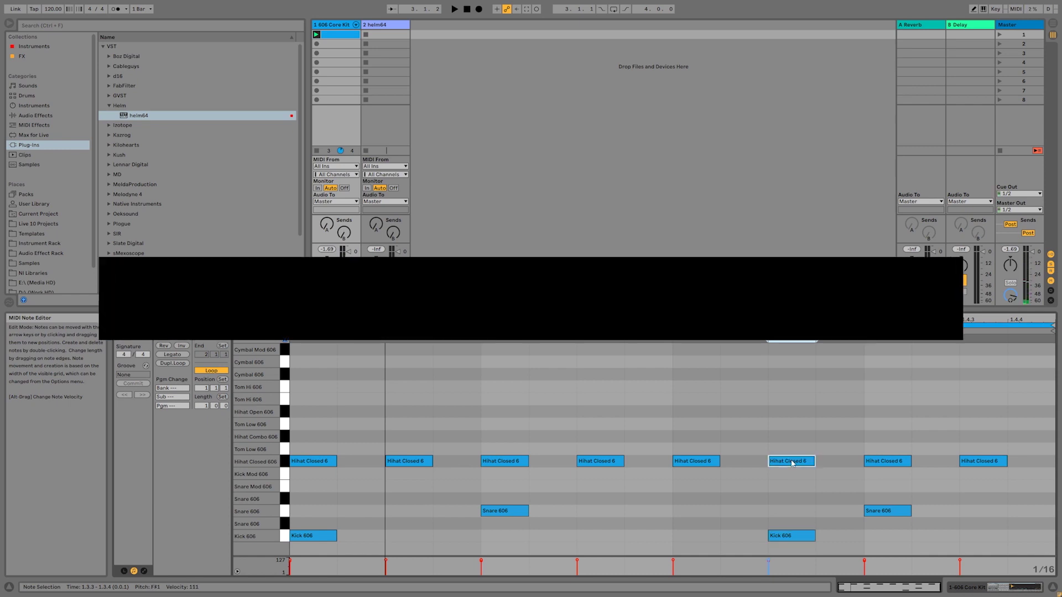
key("Up")
key("Up")
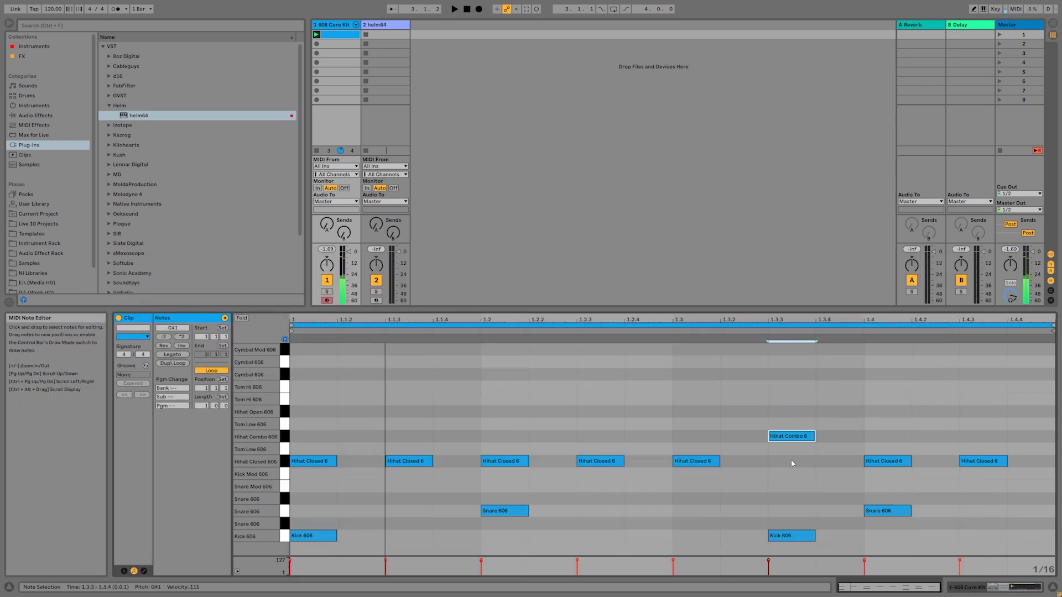
double_click(301, 374)
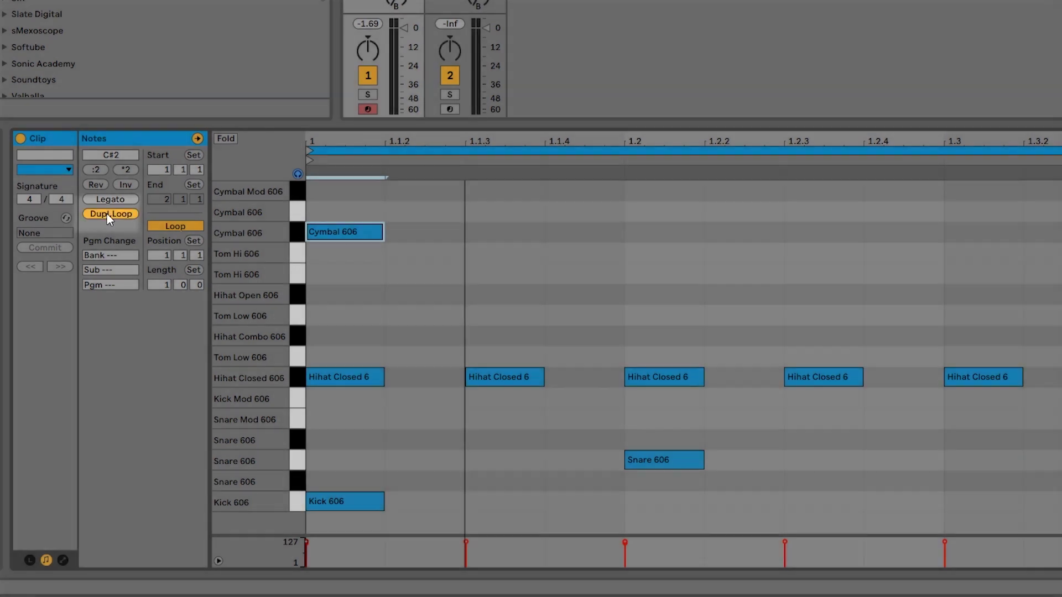
left_click(107, 213)
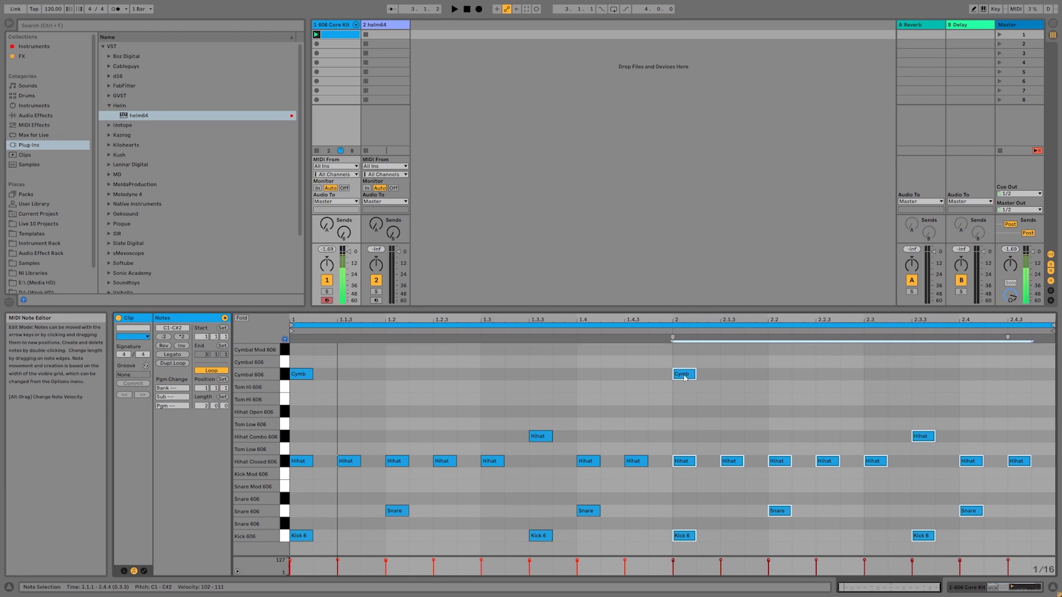
- Delete the repeated Cymbal 606 hit in bar 2 and launch the drum loop
double_click(684, 376)
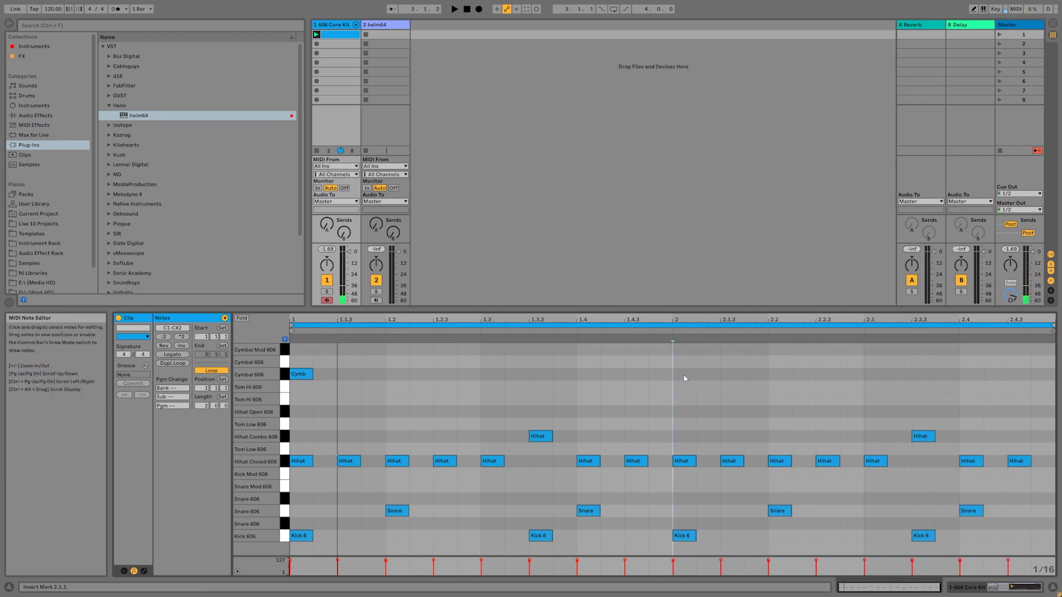
left_click(316, 35)
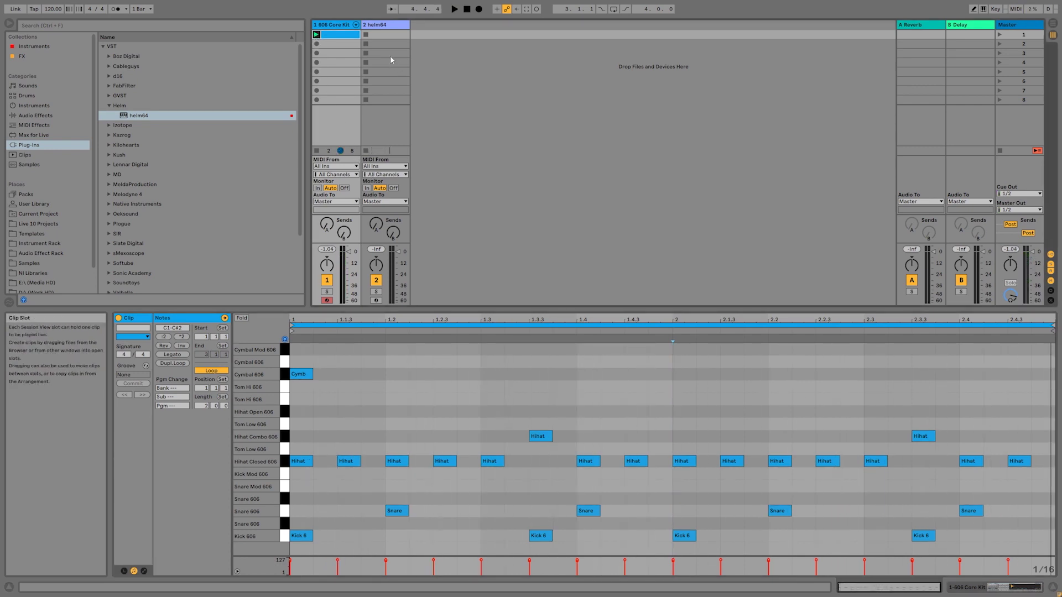
right_click(385, 40)
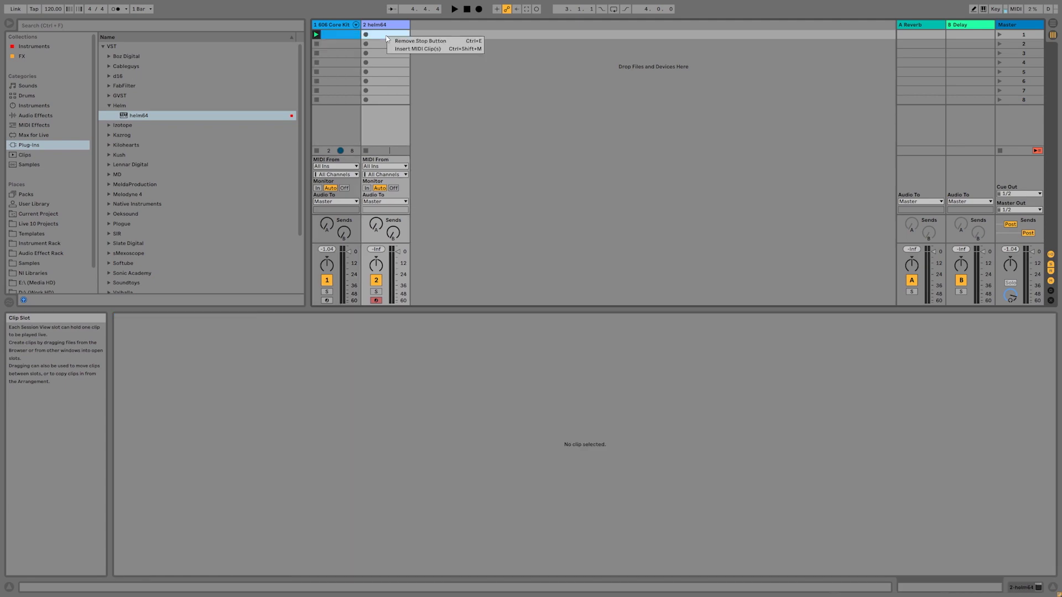
- Insert an empty MIDI clip in helm64's first slot and scroll the piano roll to the C1 octave
left_click(416, 49)
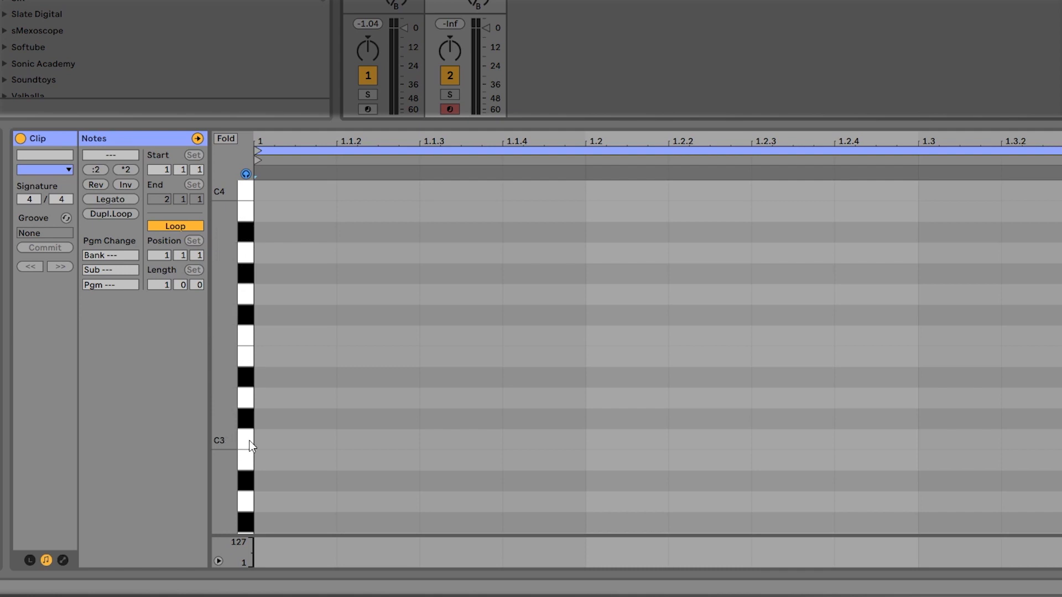
scroll(406, 387, "down", 5)
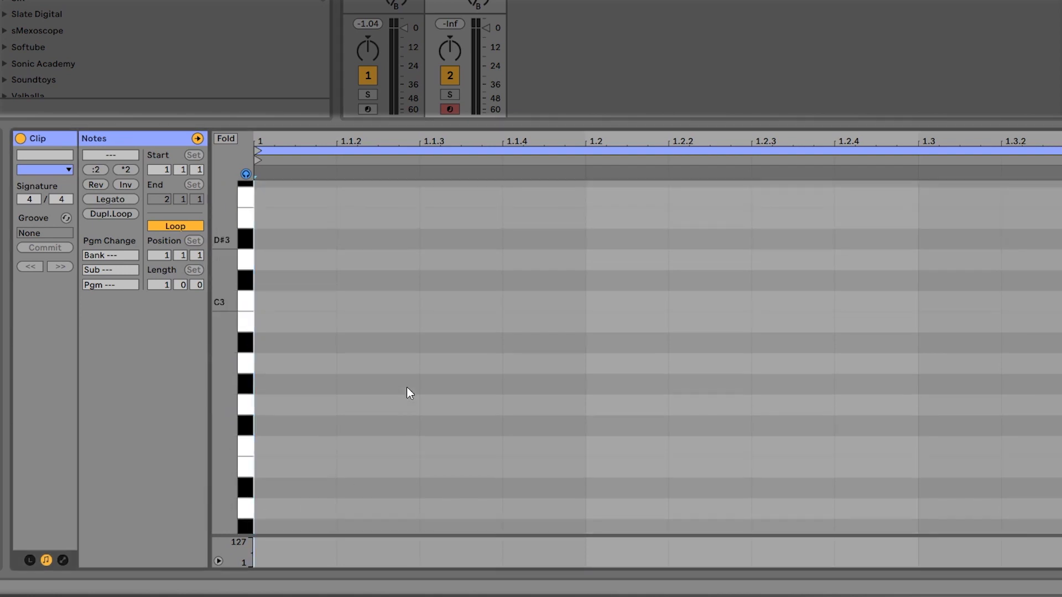
scroll(407, 386, "down", 4)
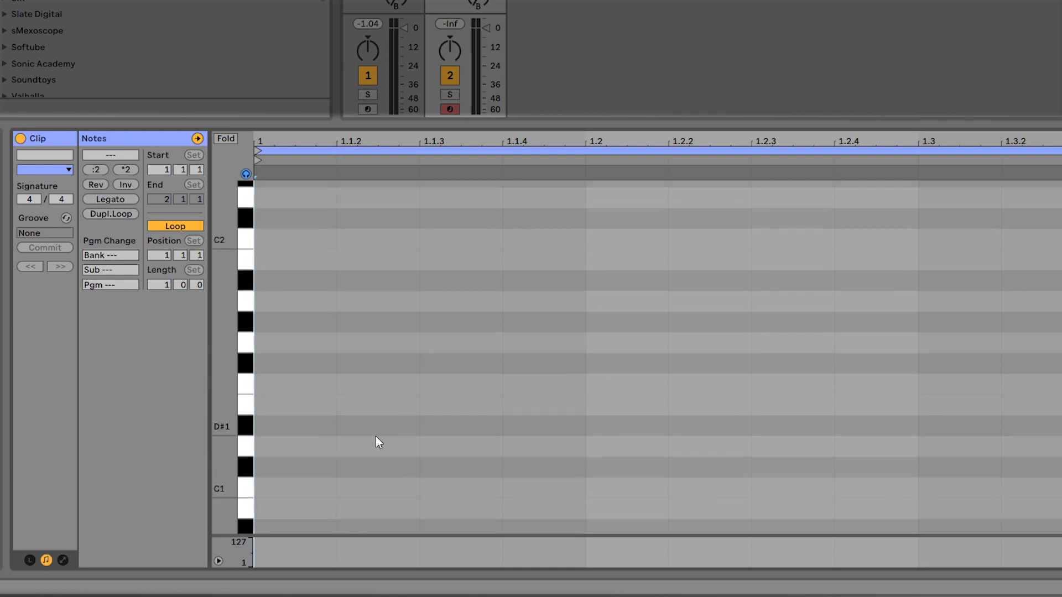
left_click(243, 486)
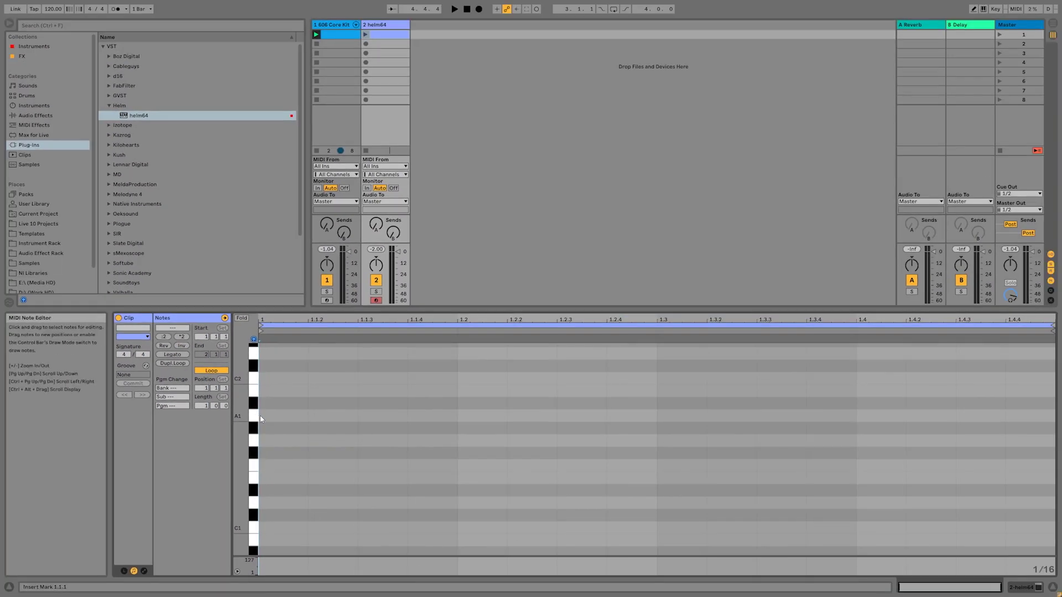
- Draw A1 notes at 1.1.3, 1.2.3, 1.3.3 and 1.4.3, then play and stop the helm64 clip
double_click(378, 419)
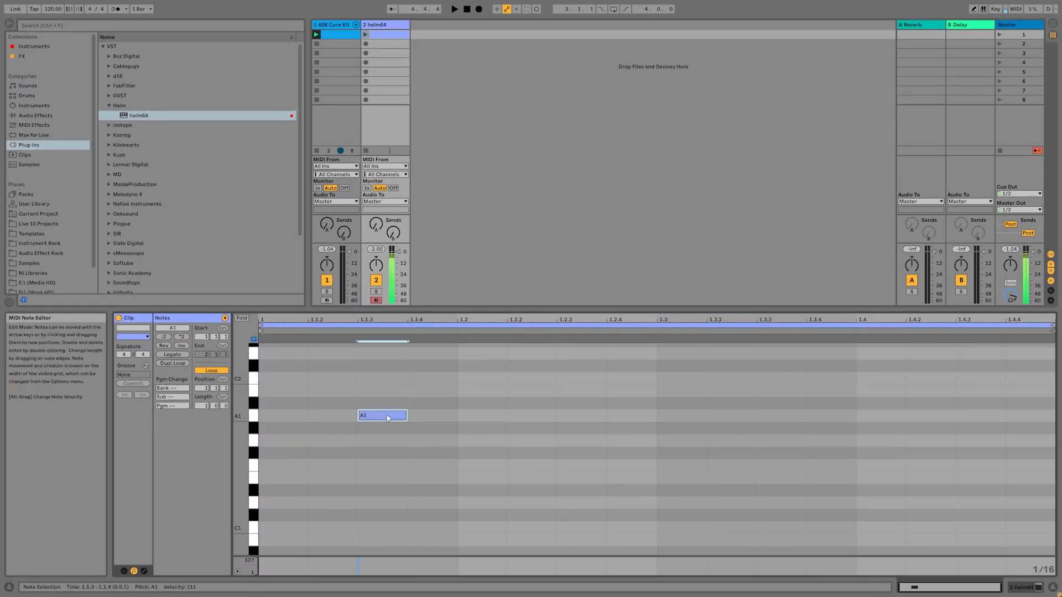
left_click(588, 422)
double_click(586, 419)
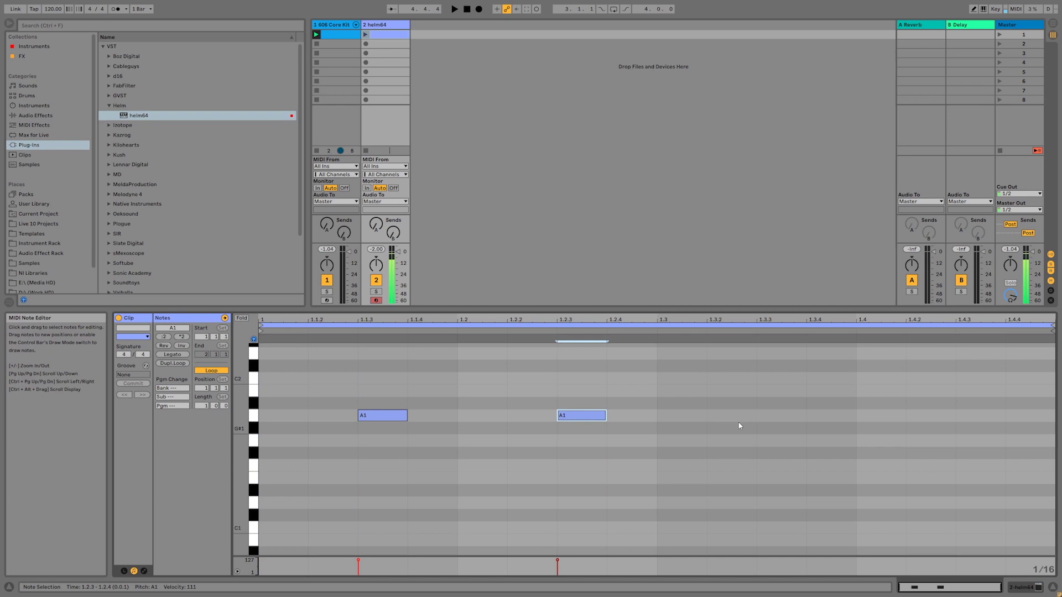
double_click(773, 419)
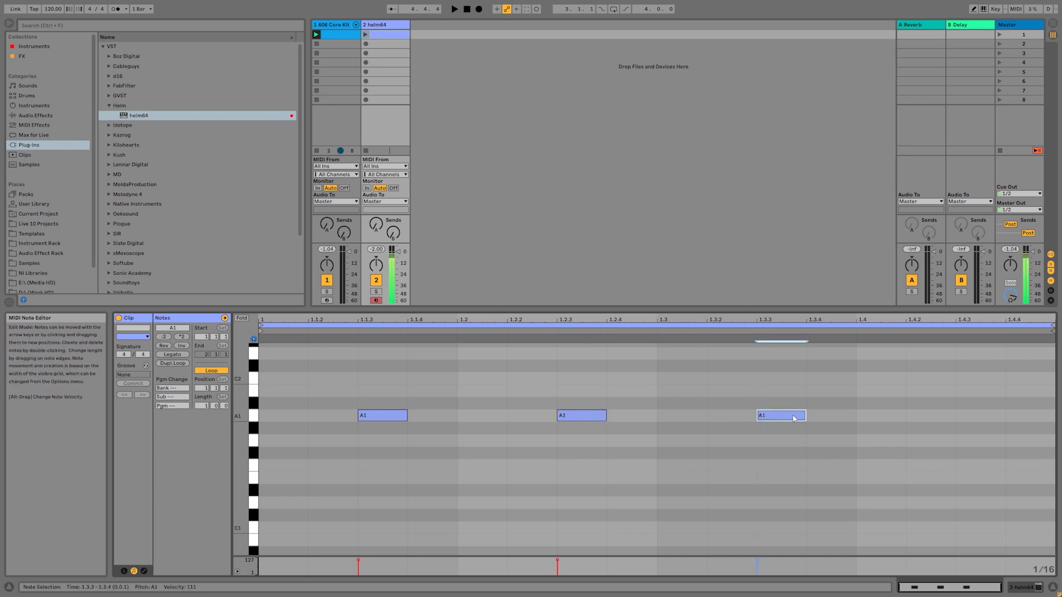
double_click(981, 416)
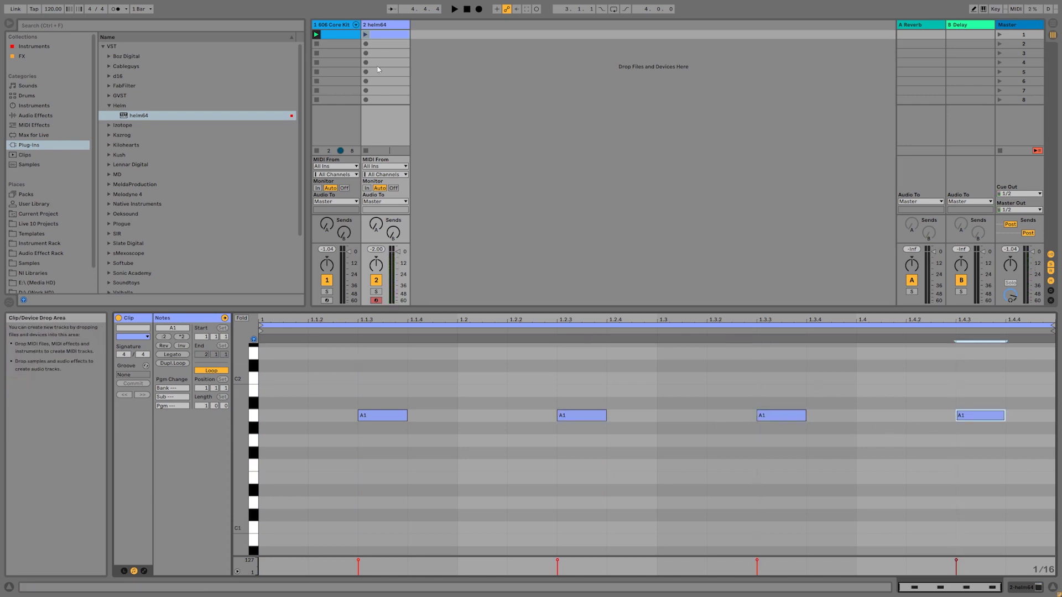
left_click(365, 35)
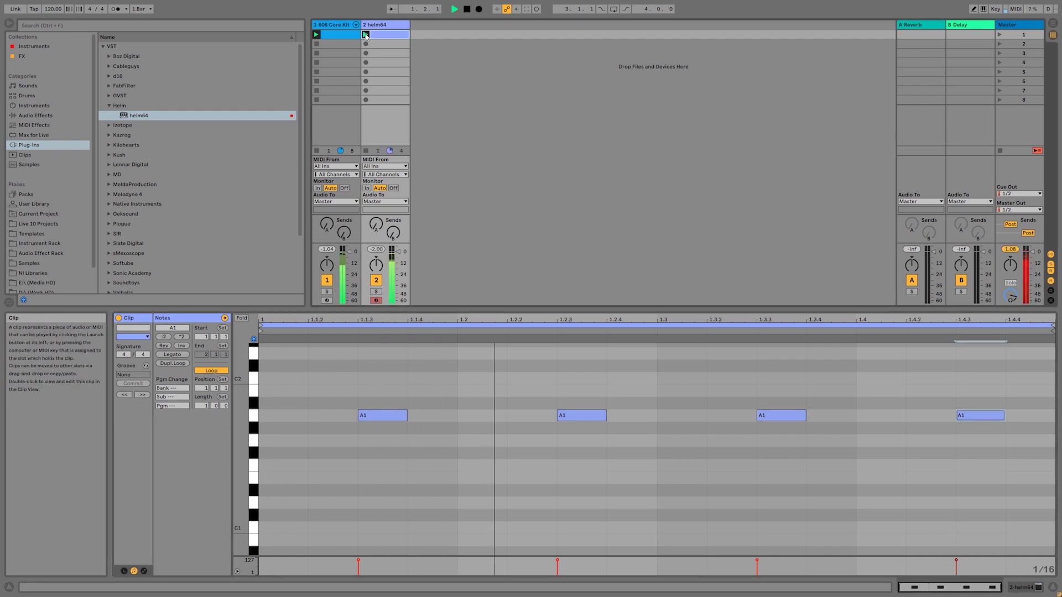
left_click(467, 9)
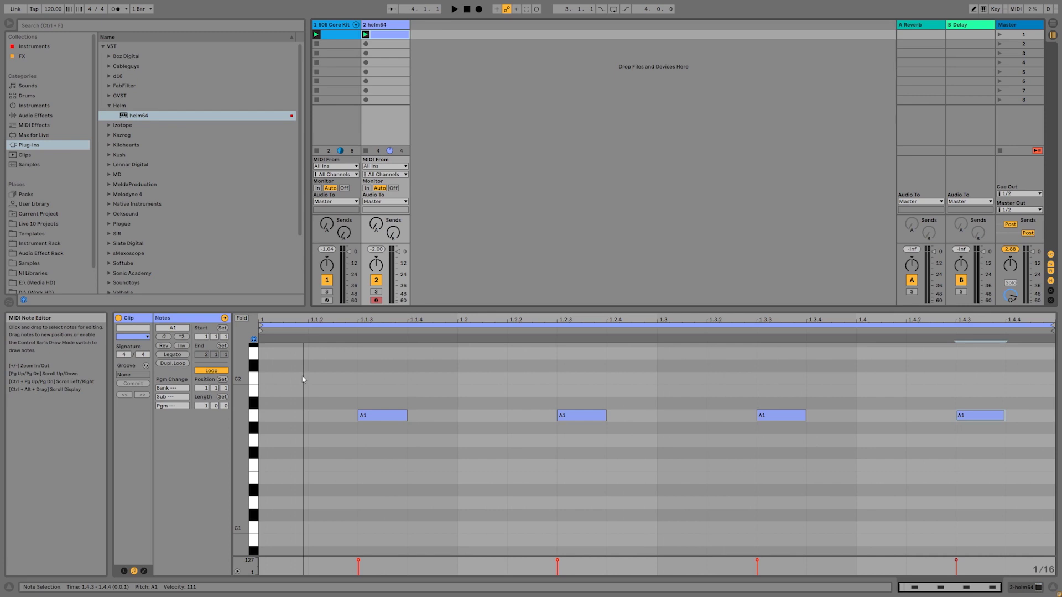
- Duplicate the bass clip to two bars; raise 1.4.3 and 2.3.3 to C2 and 2.4.3 to D2
left_click(174, 363)
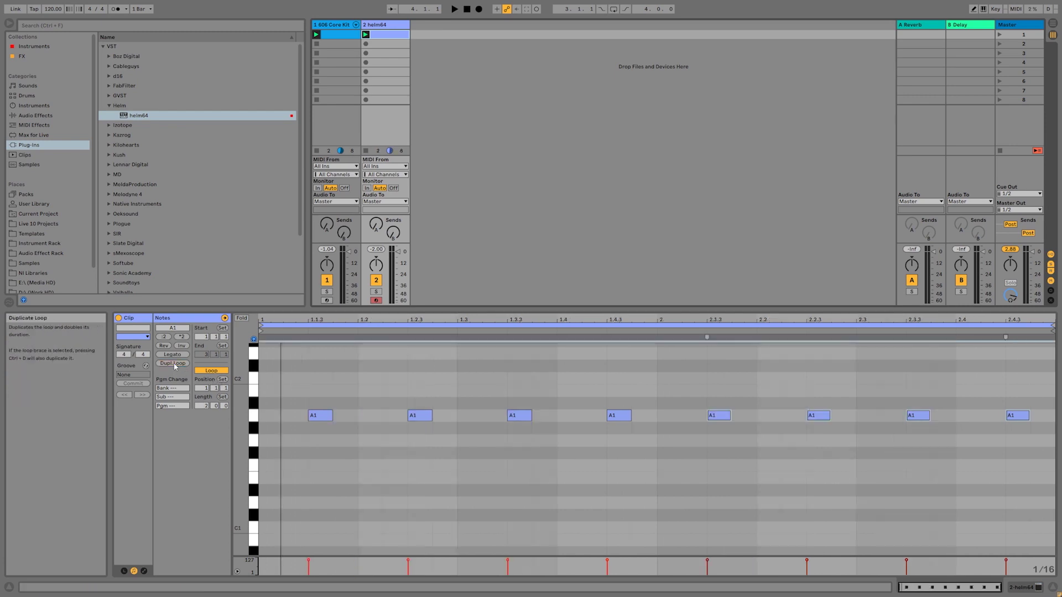
left_click(618, 416)
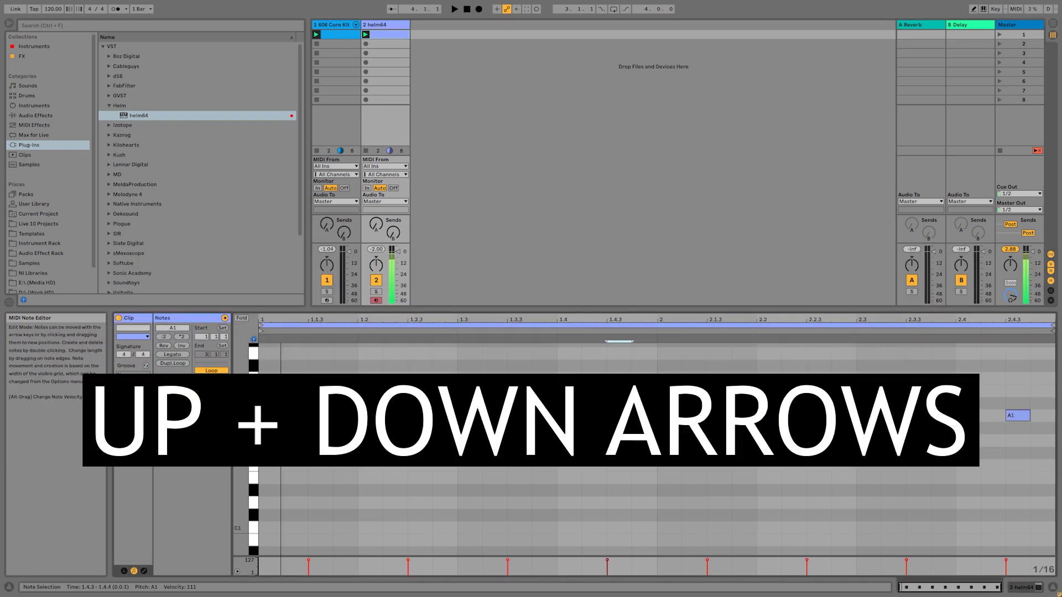
key("Up")
key("Up")
key("Up")
left_click(921, 416)
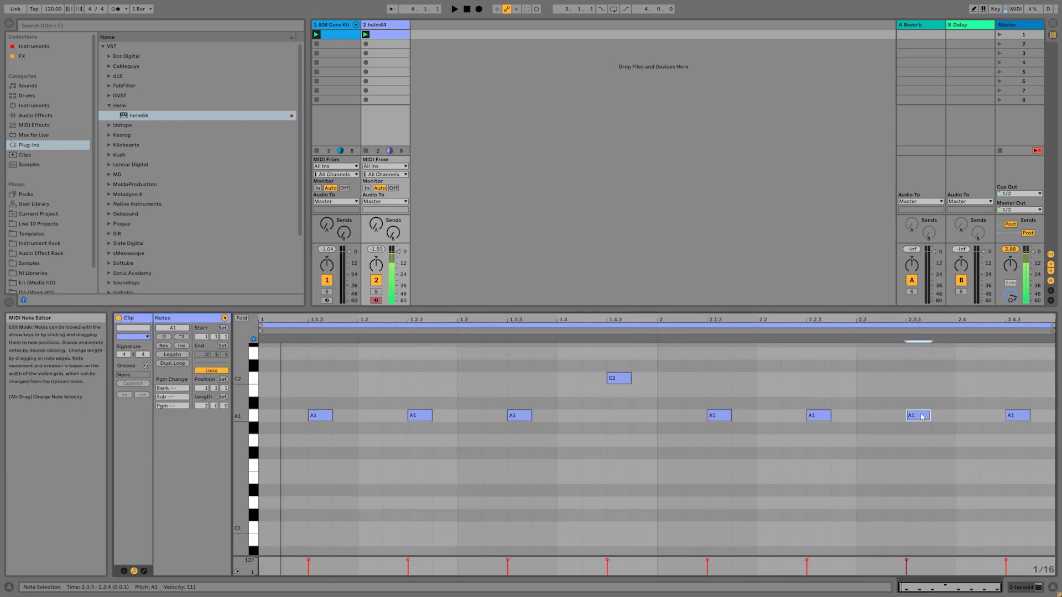
key("Up")
key("Up")
key("Up")
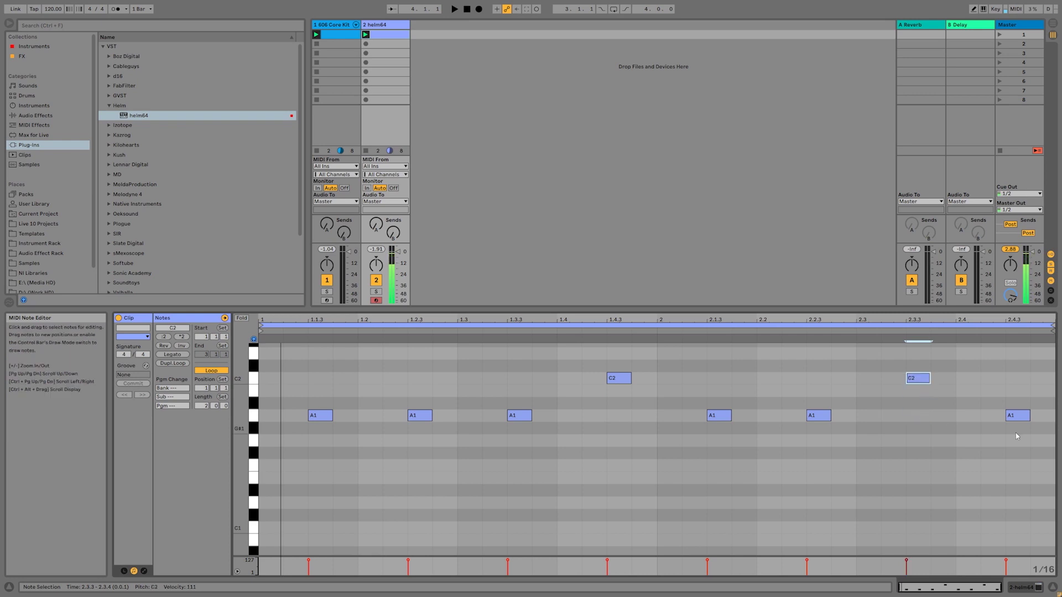
left_click(1019, 416)
key("Up")
key("Up")
key("Up")
key("Up")
key("Up")
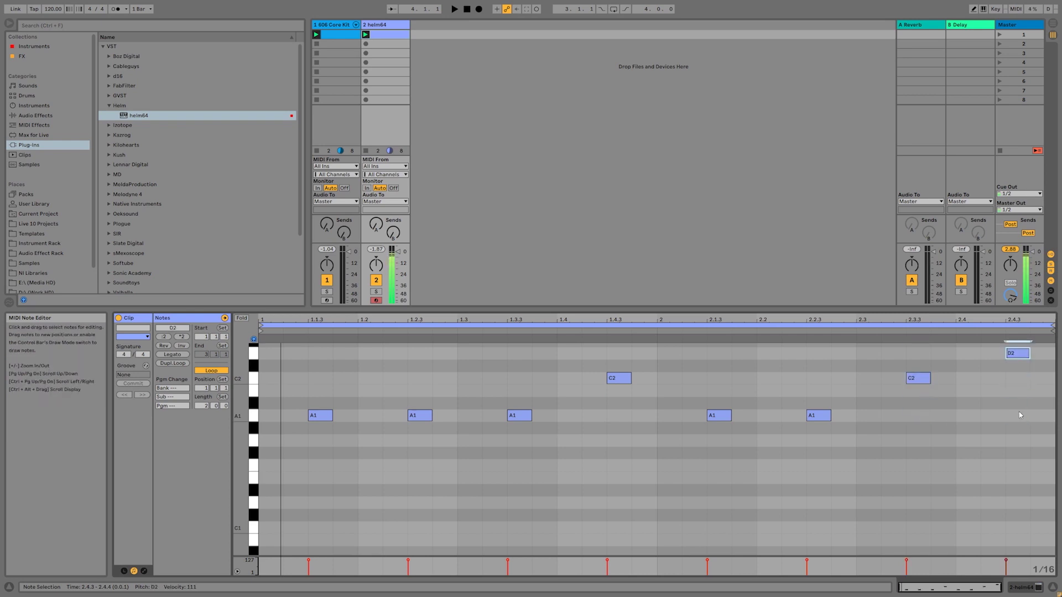
left_click(345, 419)
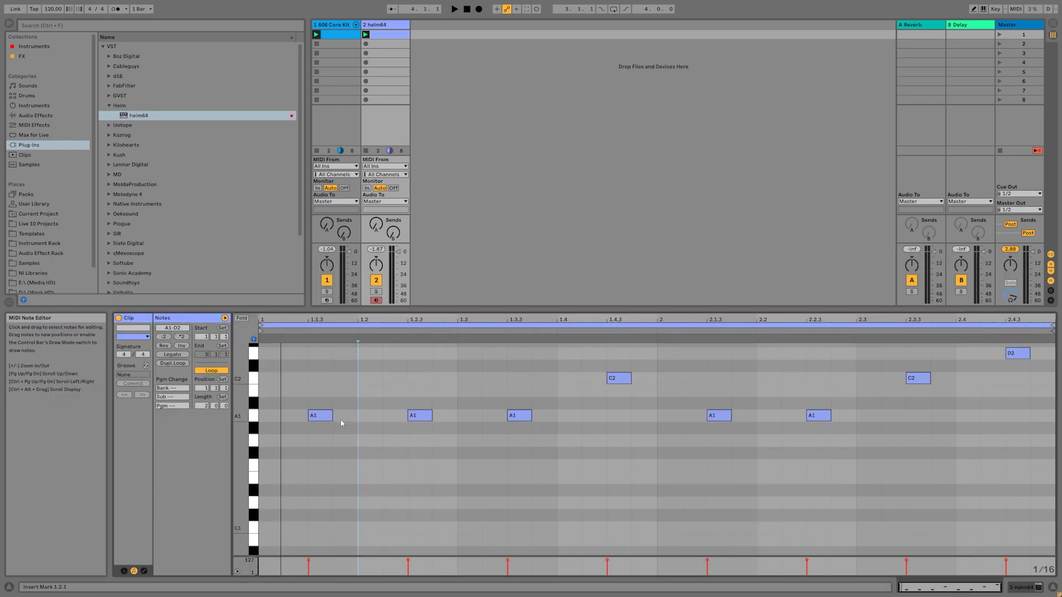
- Nudge the A1 notes at 1.1.3 and 2.1.3 to 1.1.4 and 2.1.4, then play the loop
left_click(322, 418)
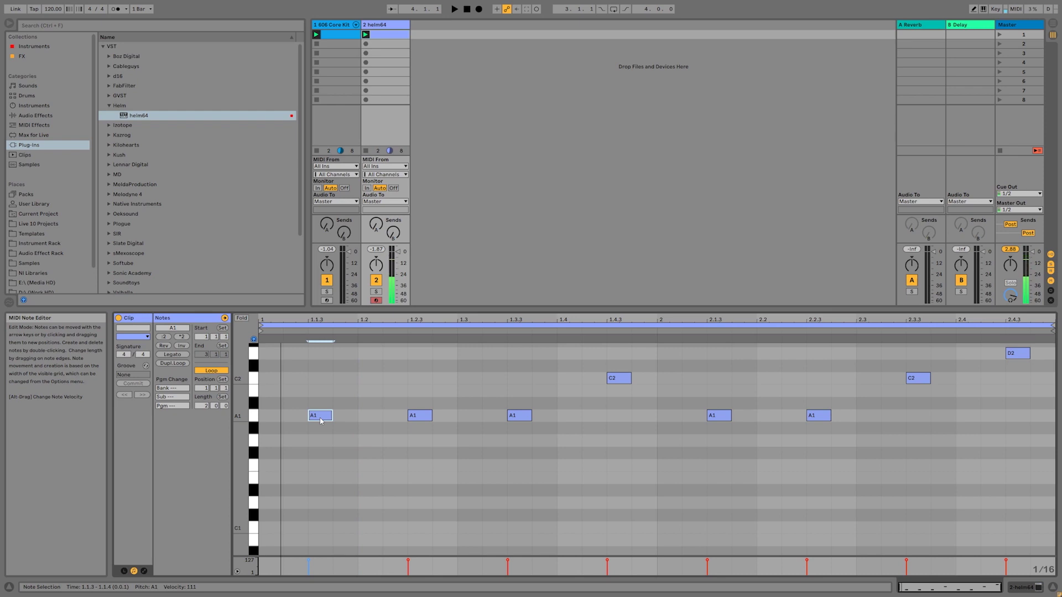
key("Right")
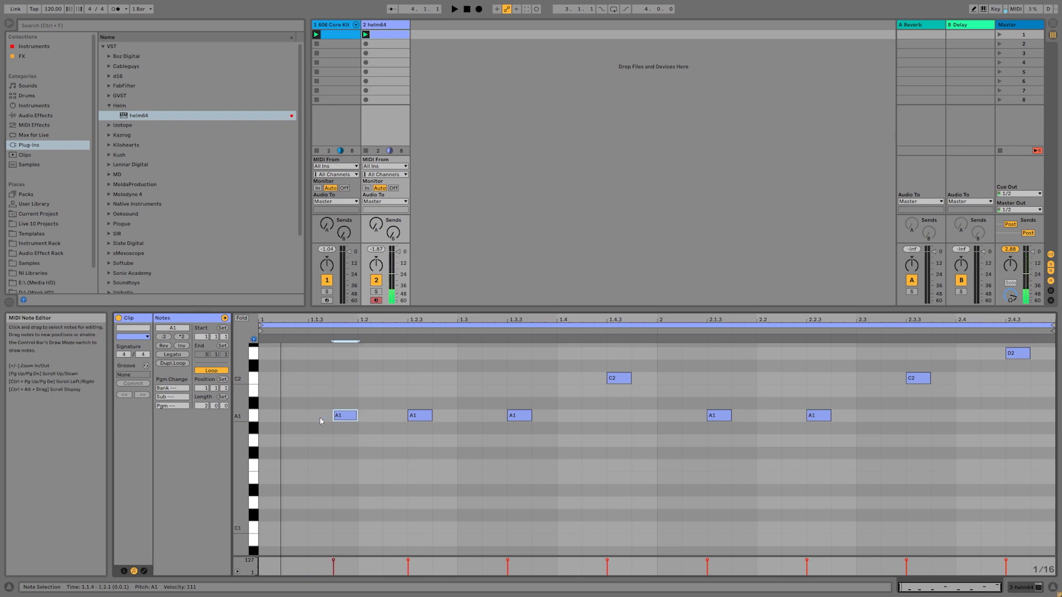
left_click(727, 415)
key("Right")
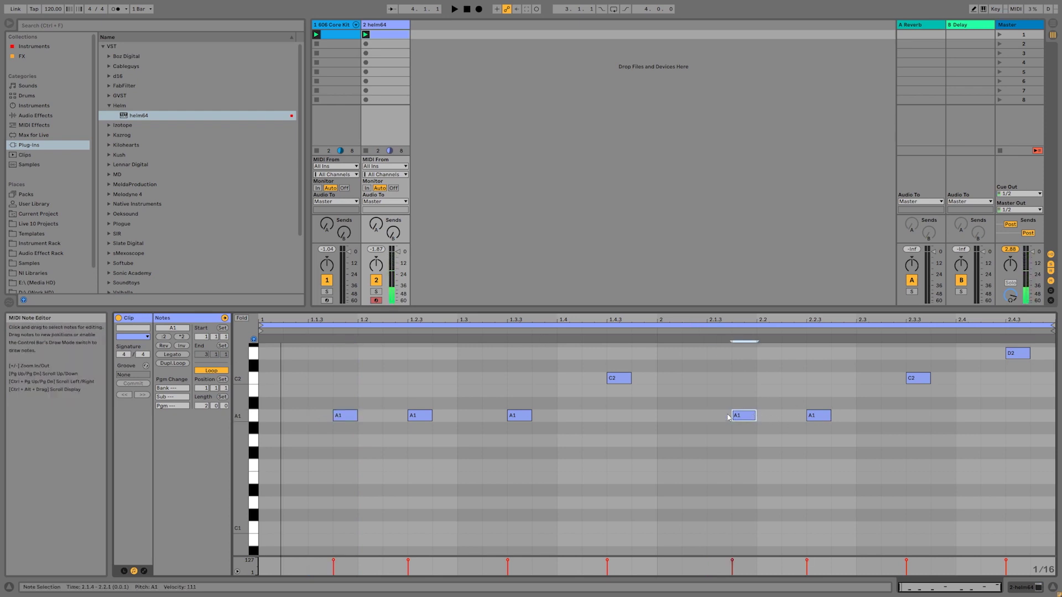
left_click(455, 11)
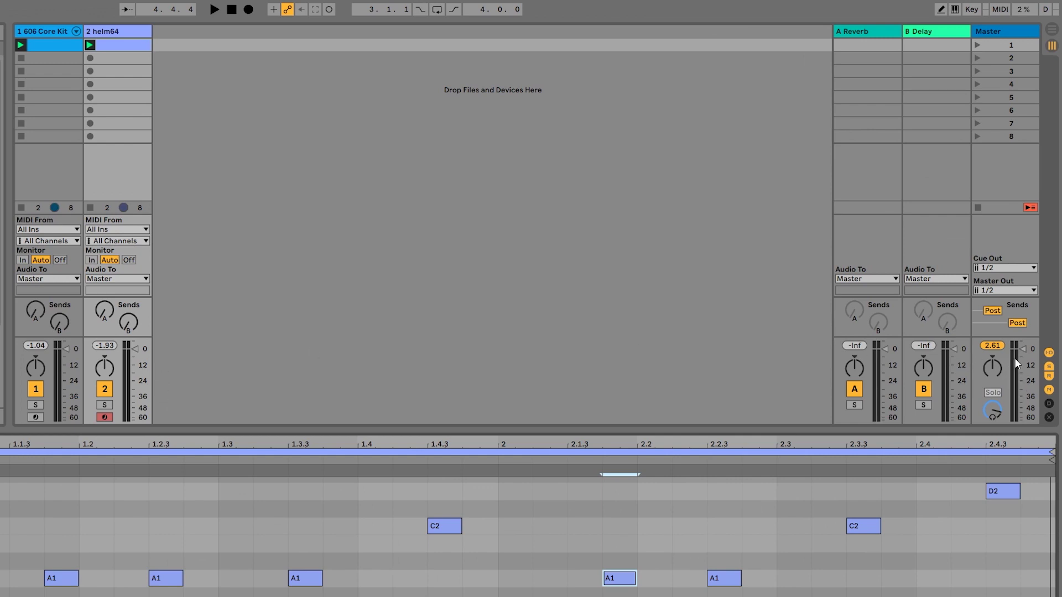
- Set the helm64 fader to -7.23 dB and the 606 Core Kit fader to -3.64 dB while listening
key("space")
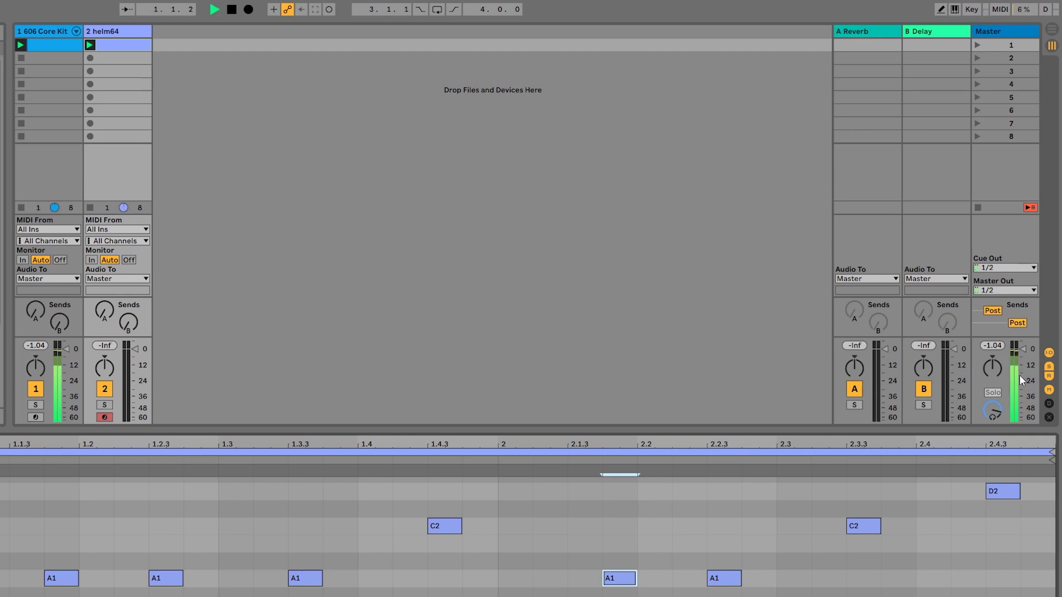
key("space")
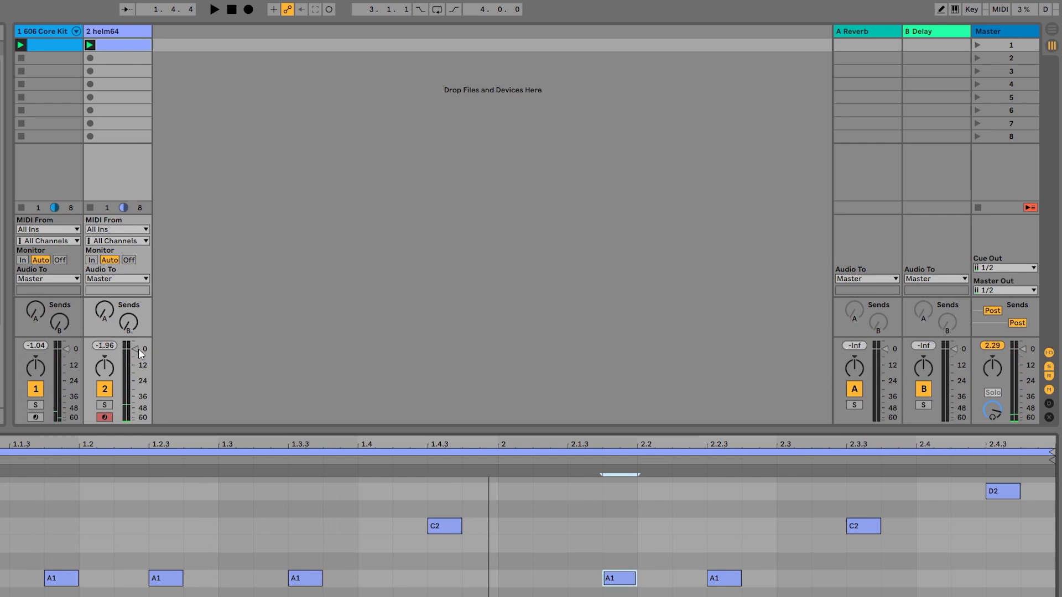
left_click_drag(138, 348, 256, 388)
key("space")
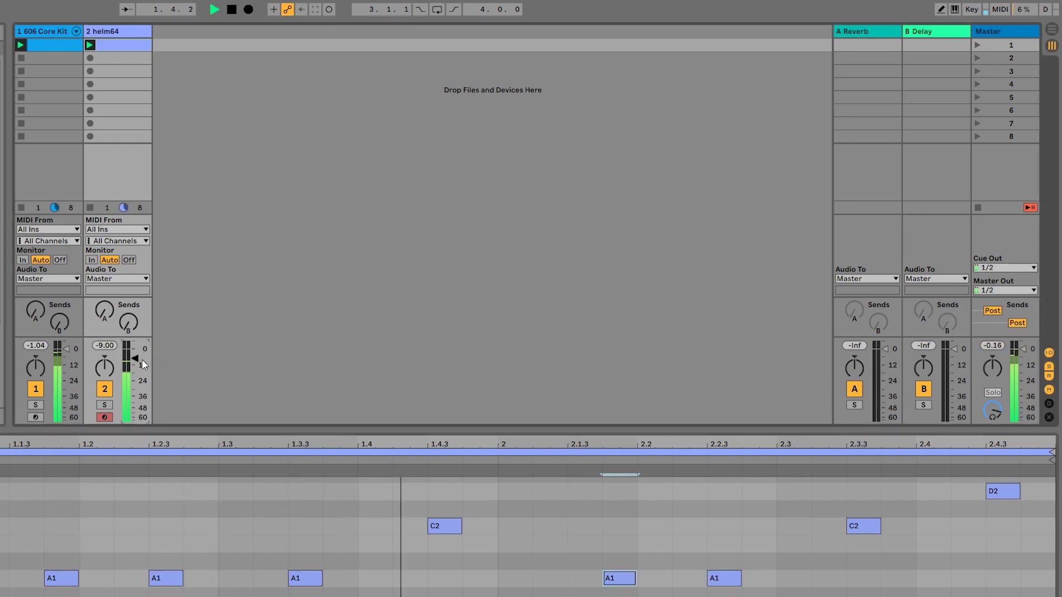
key("space")
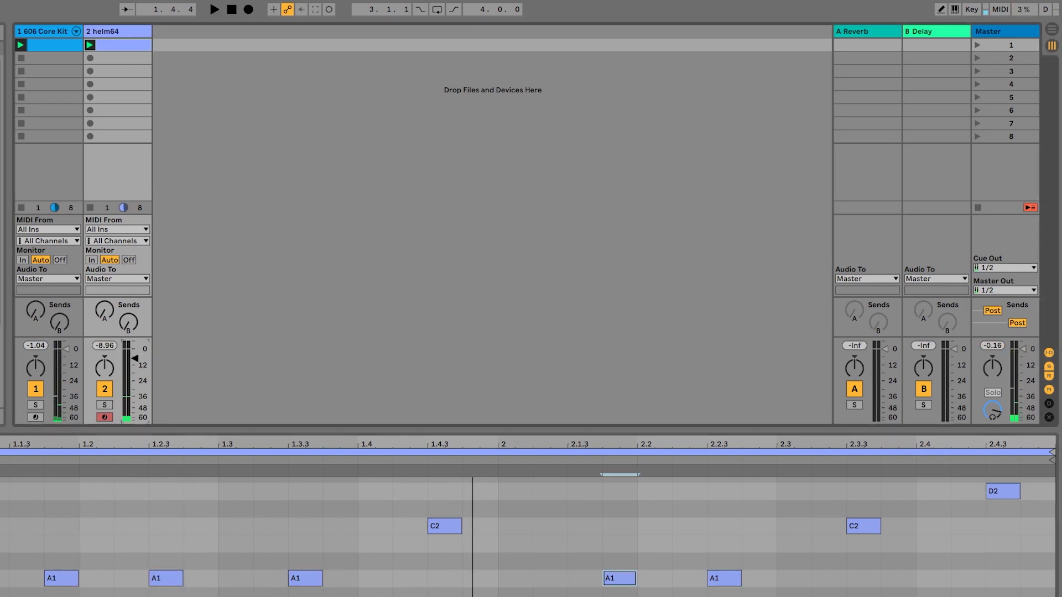
key("space")
left_click_drag(137, 356, 137, 354)
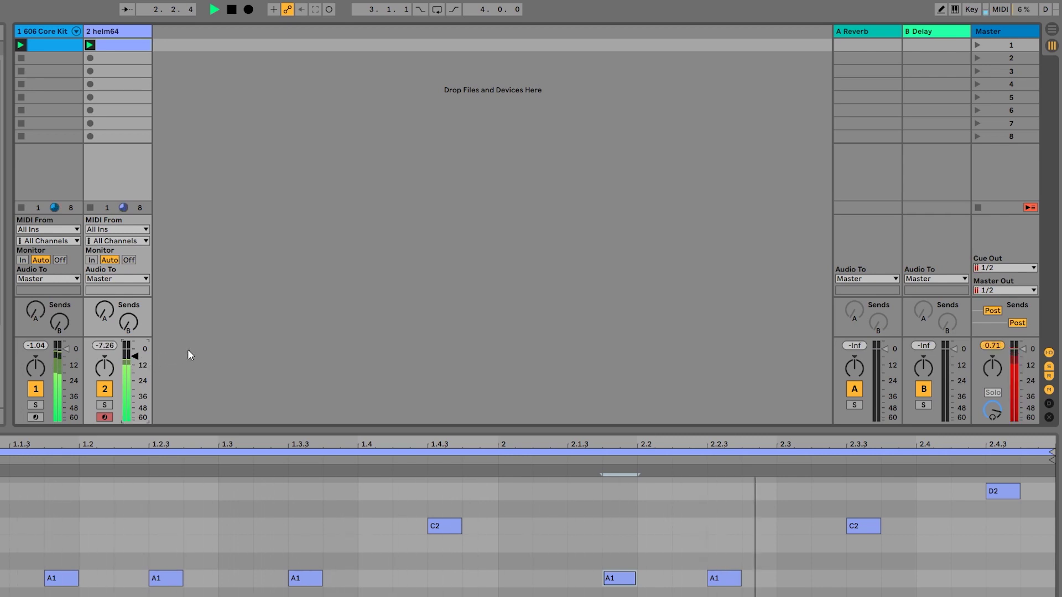
key("space")
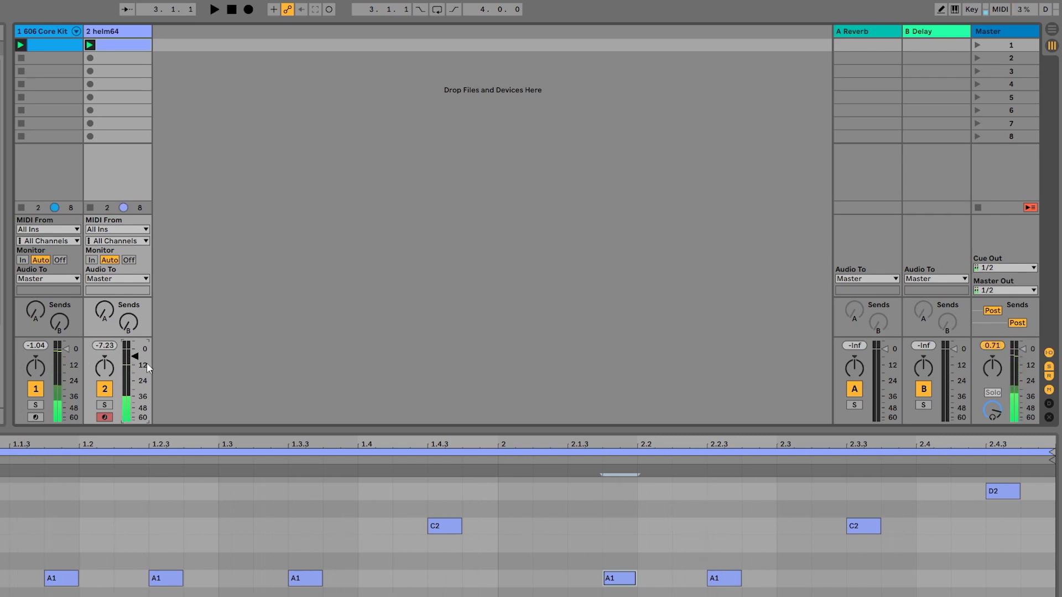
left_click(66, 347)
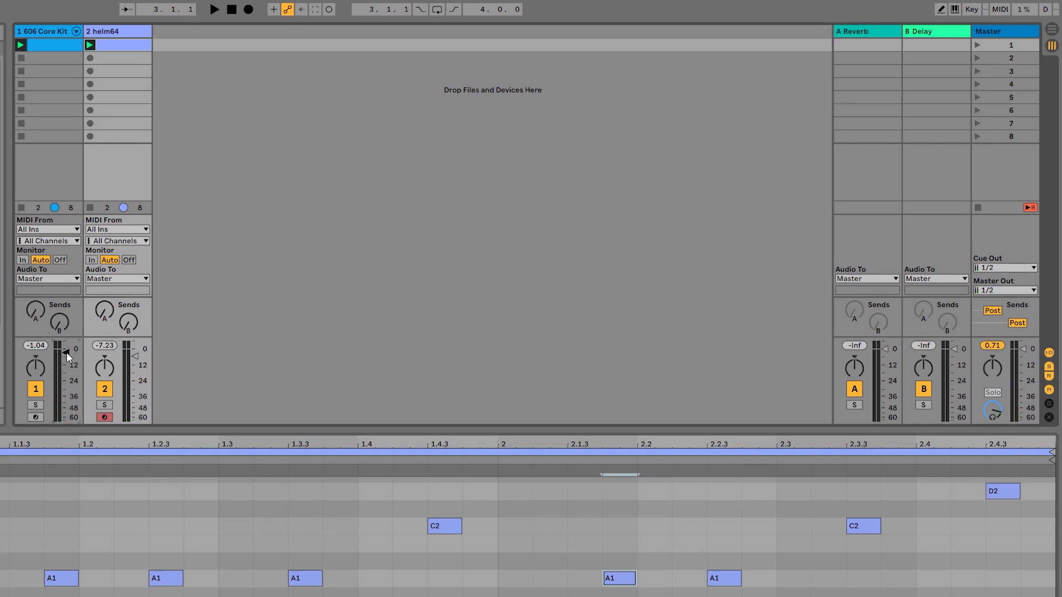
key("space")
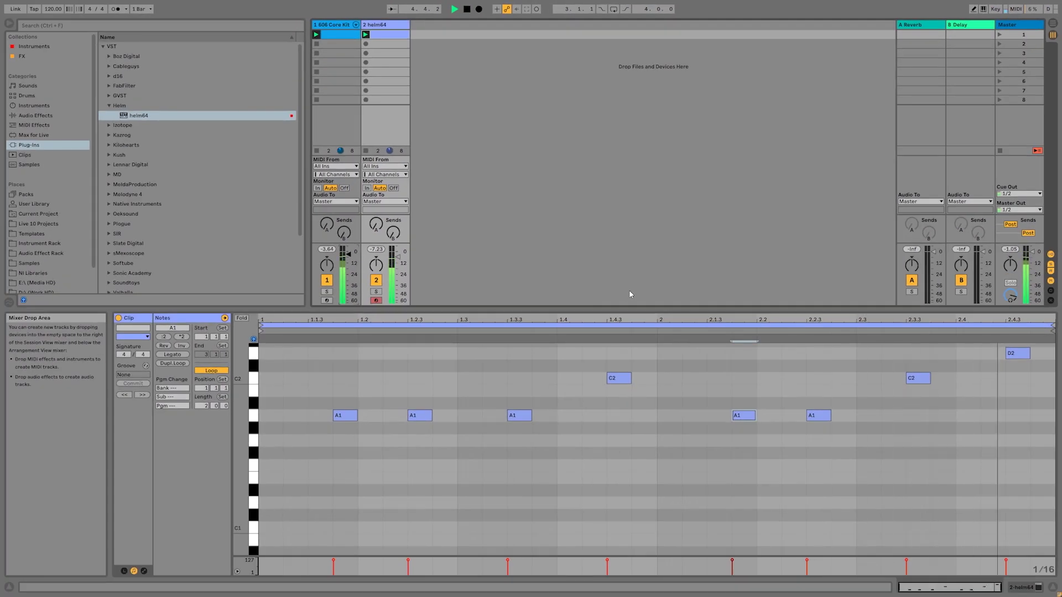
- Stop playback of the two-bar drum and bass loop
key("space")
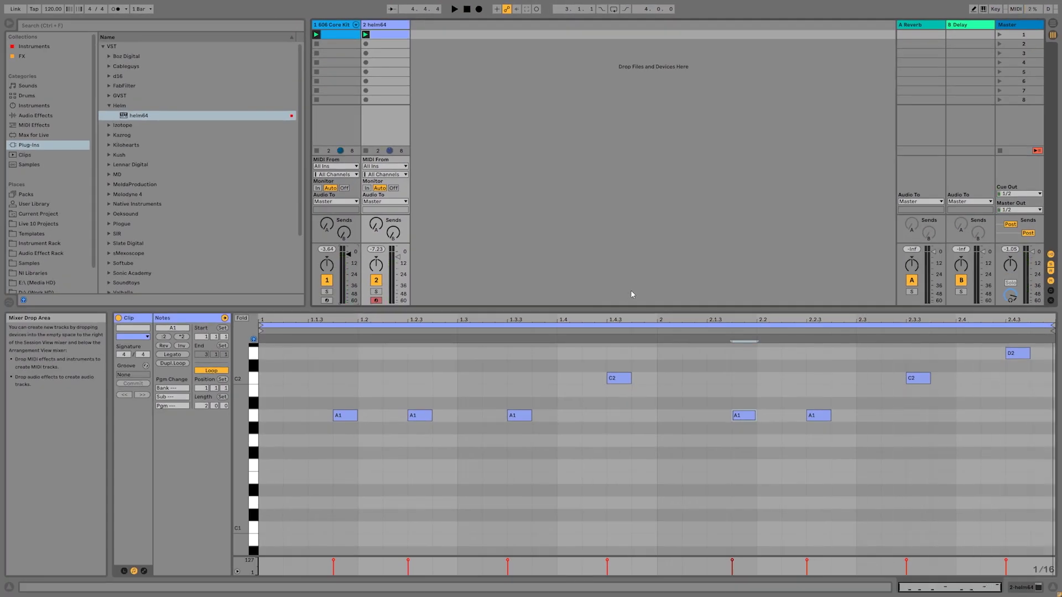